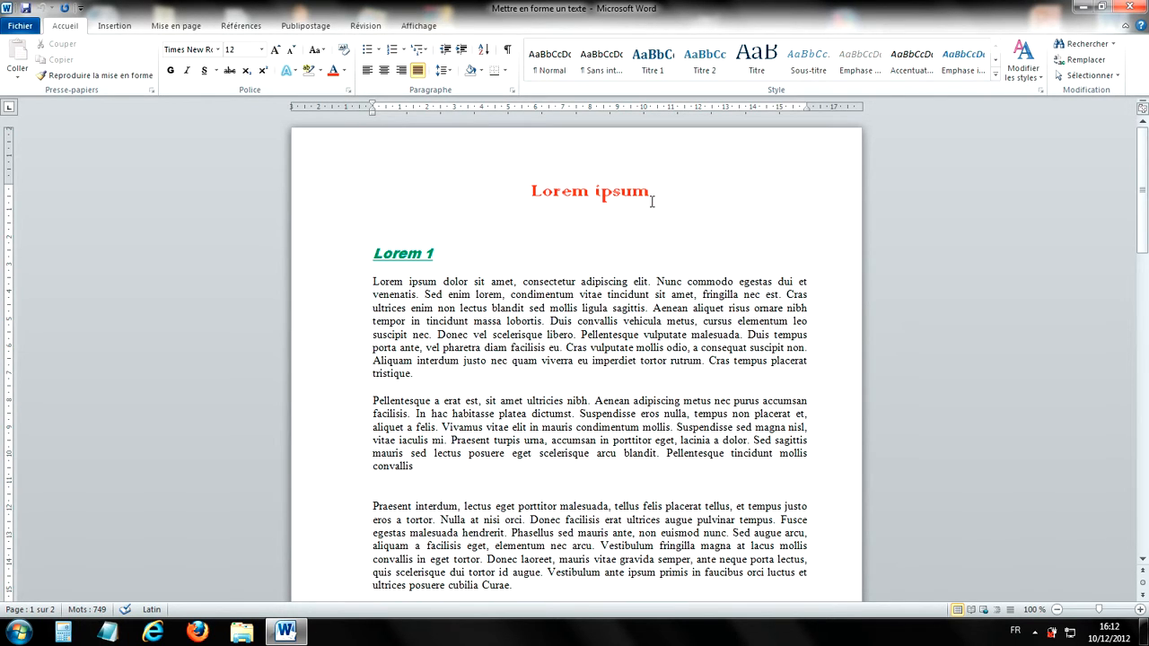
# - Open the paragraph border settings for the selected title "Lorem ipsum"
pyautogui.moveTo(660, 190); pyautogui.dragTo(549, 195)
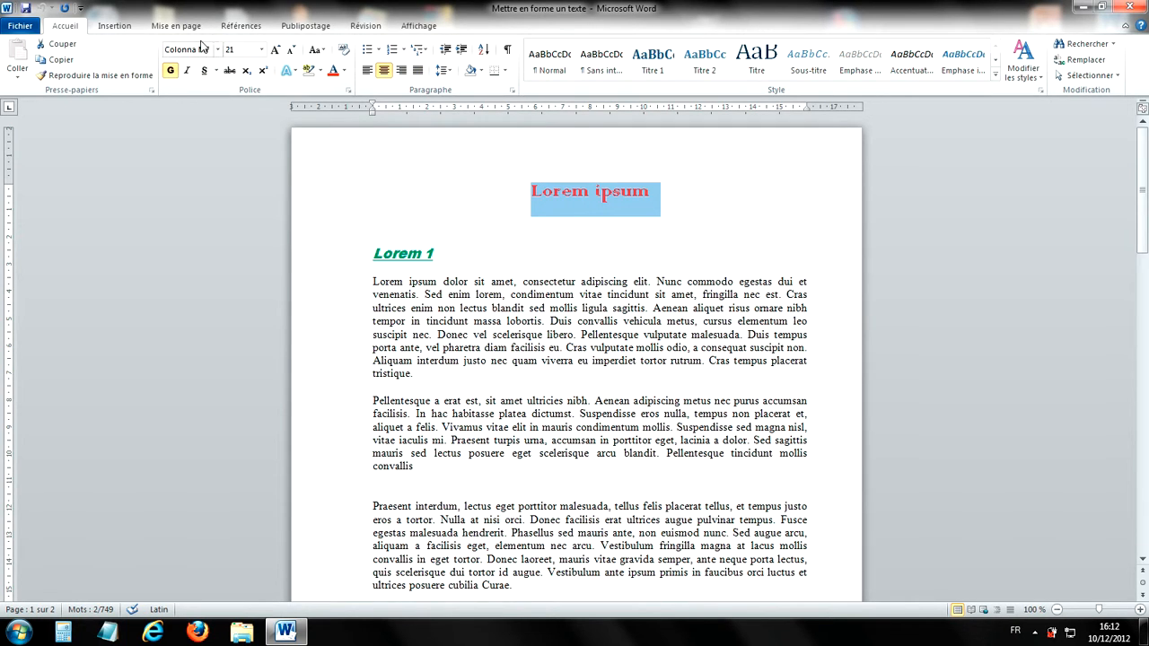
pyautogui.click(165, 30)
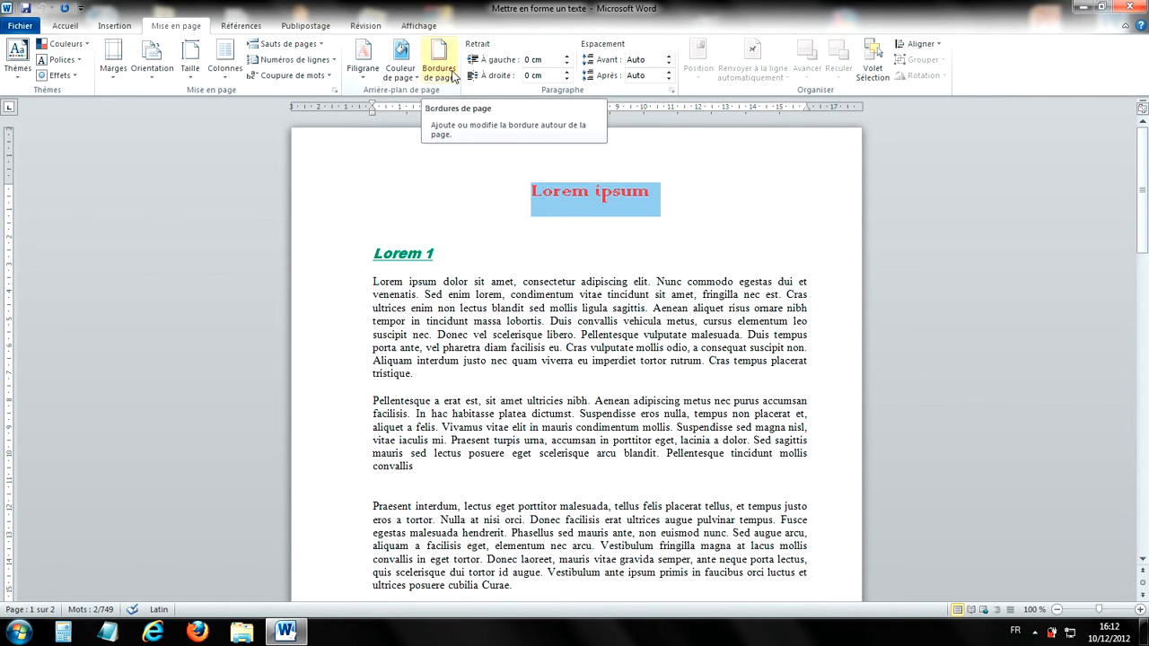
pyautogui.click(450, 80)
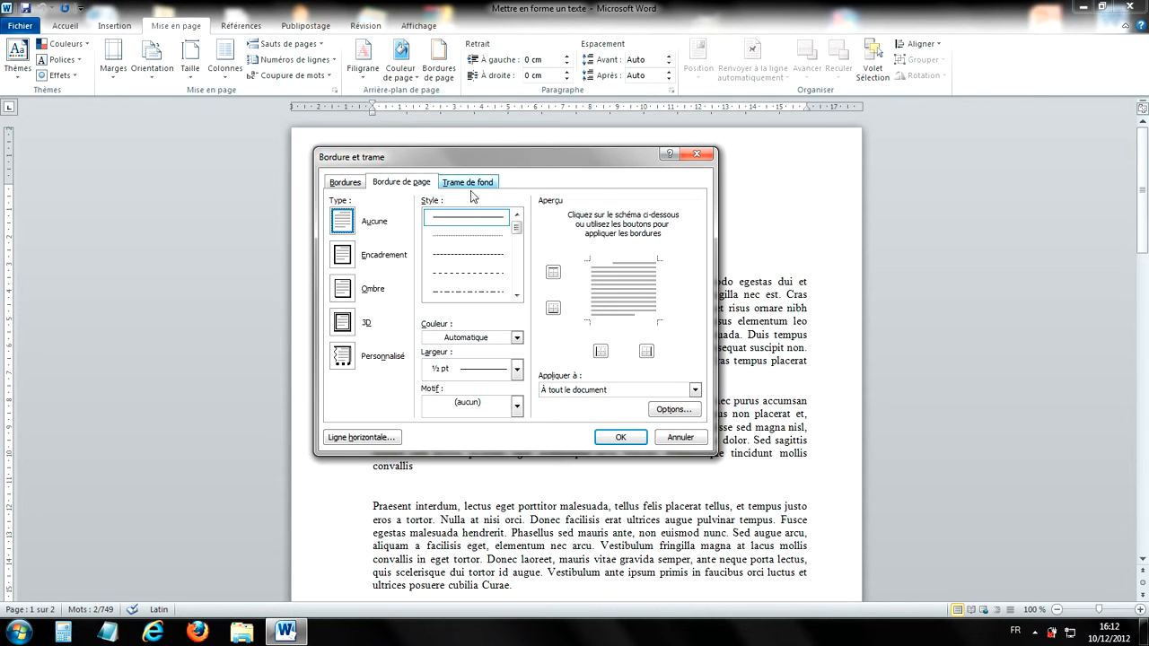
pyautogui.click(345, 183)
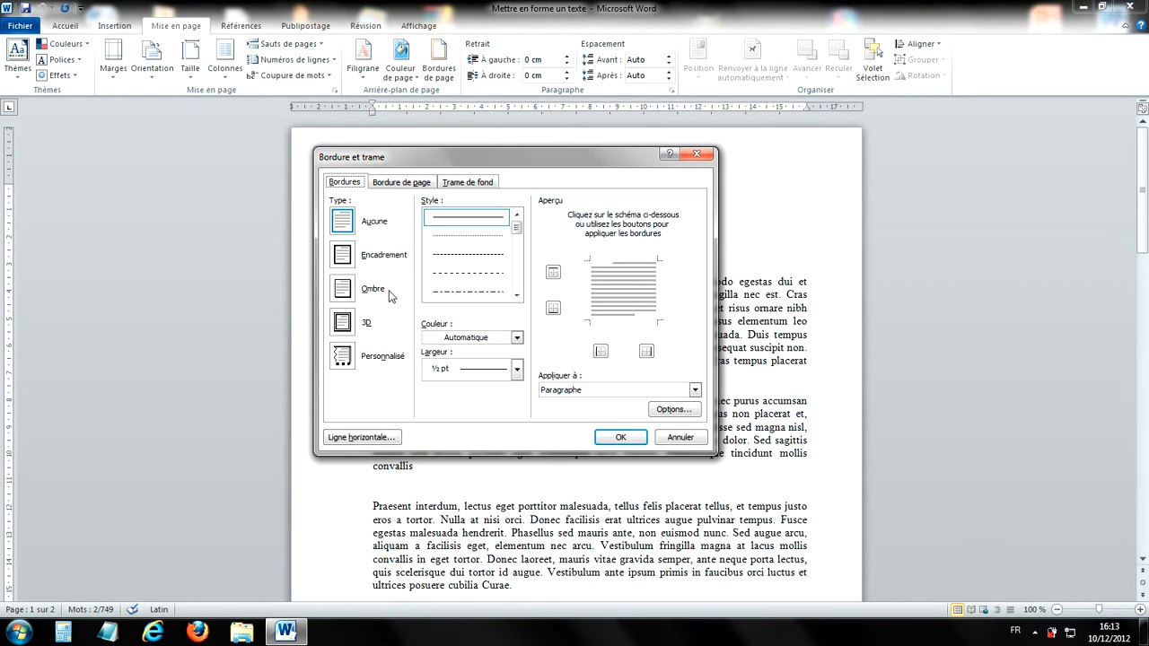
# - Choose the Ombre border type with a solid line style for the title, and open the additional colour choices for the border
pyautogui.click(343, 289)
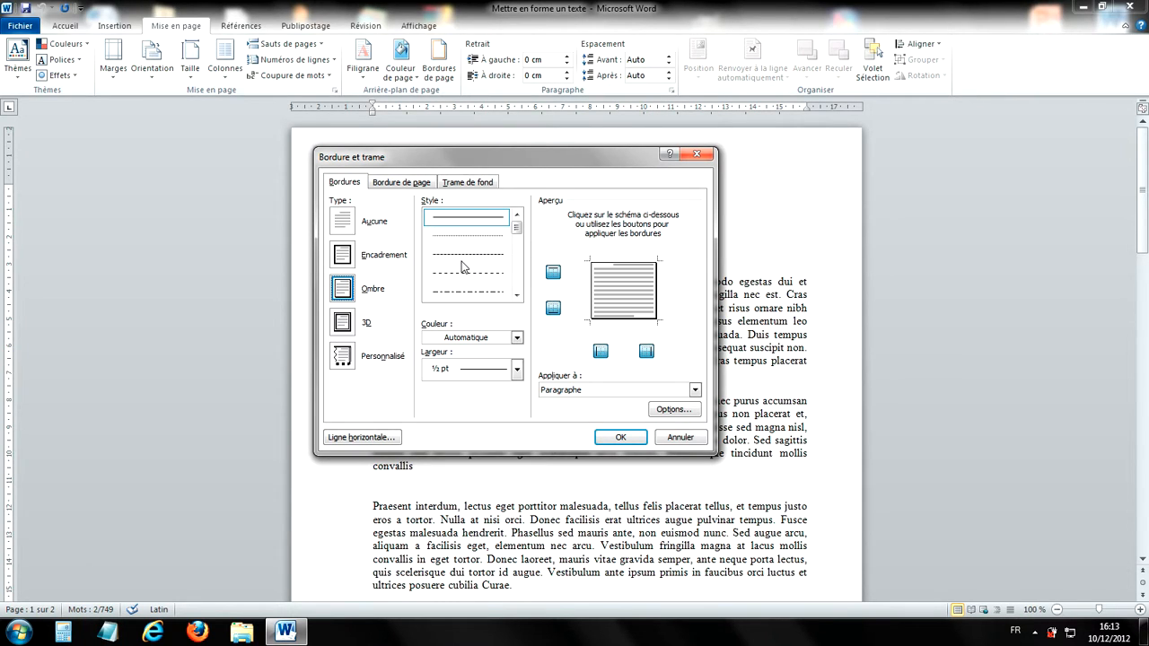
pyautogui.scroll(-4, 475, 262)
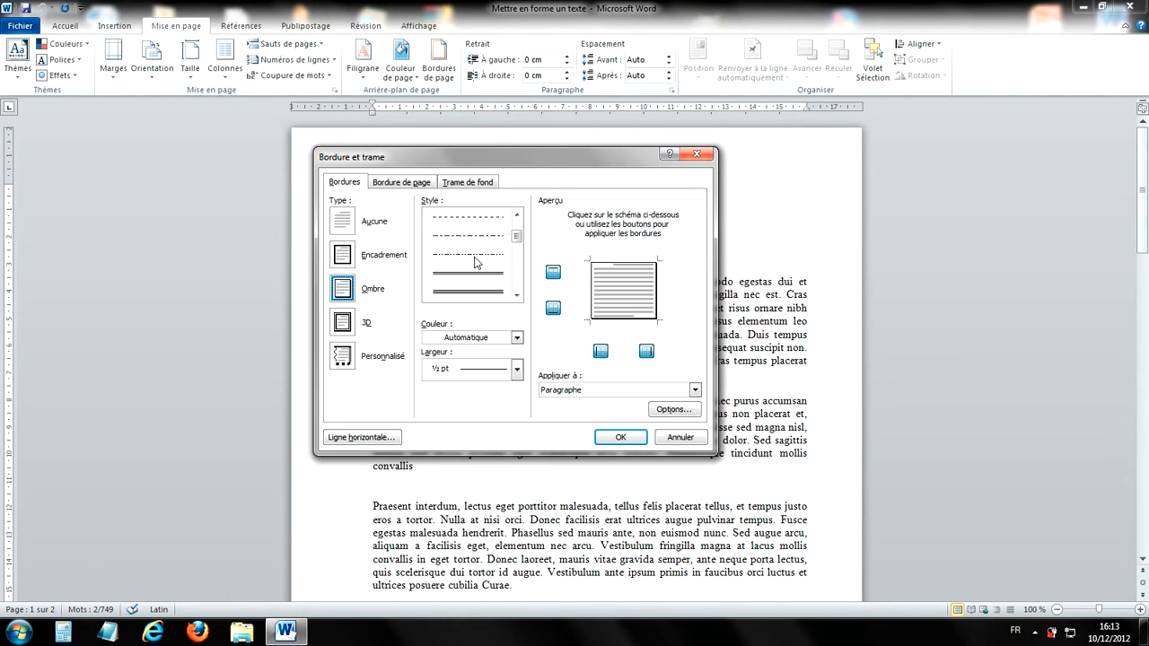
pyautogui.scroll(5, 492, 262)
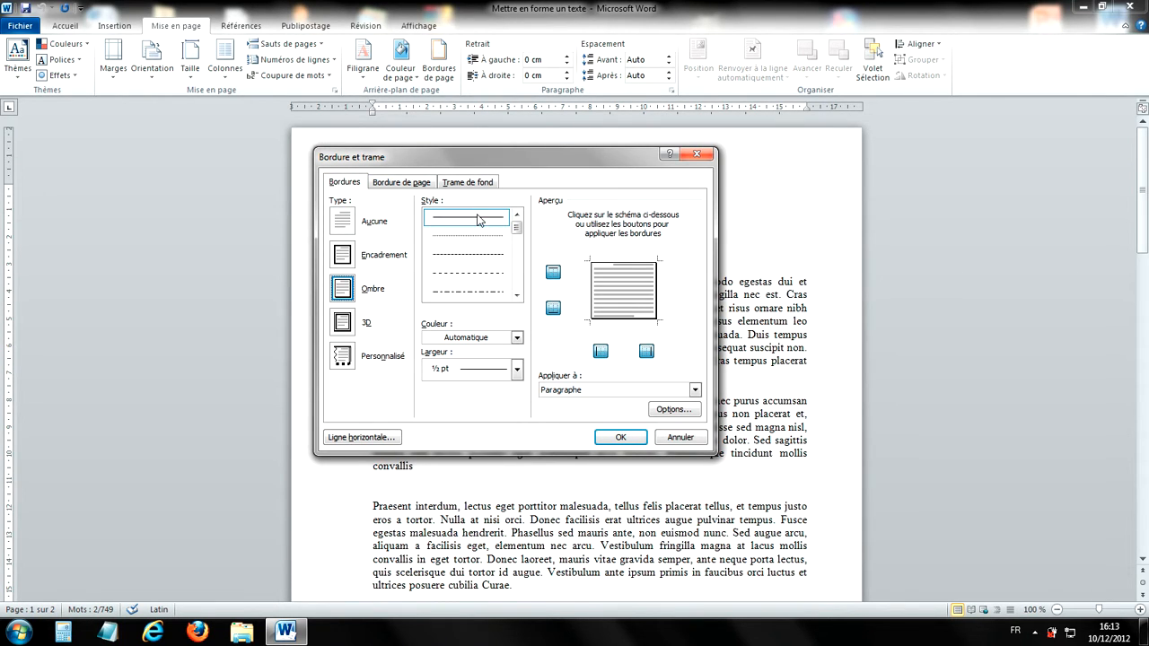
pyautogui.click(478, 218)
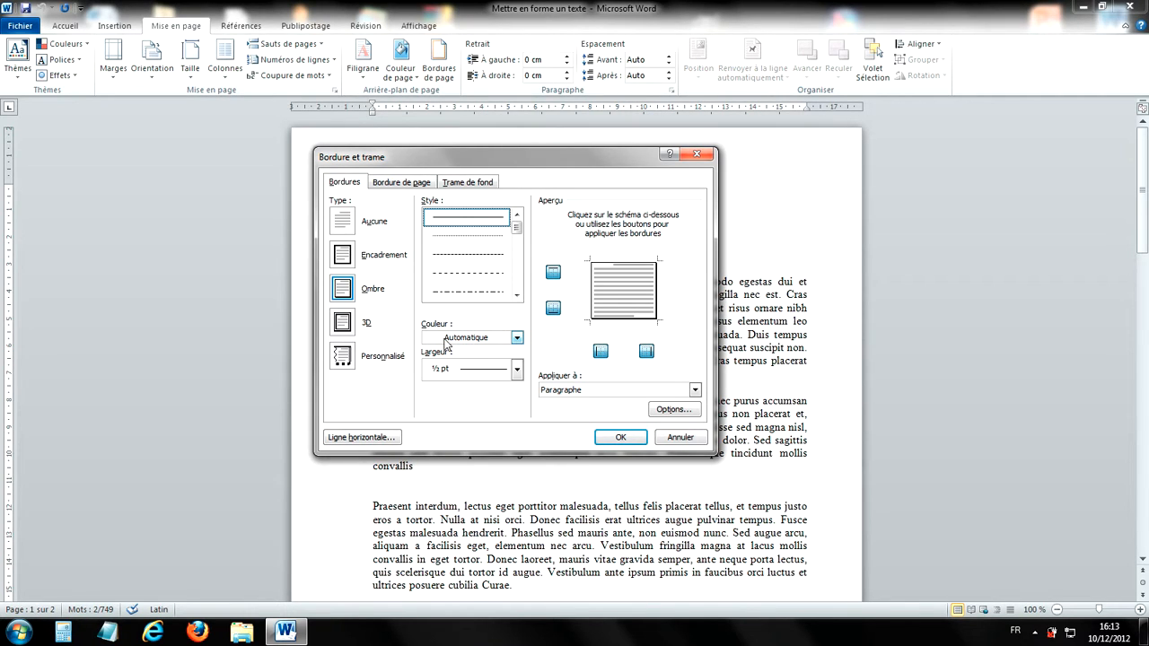
pyautogui.click(502, 342)
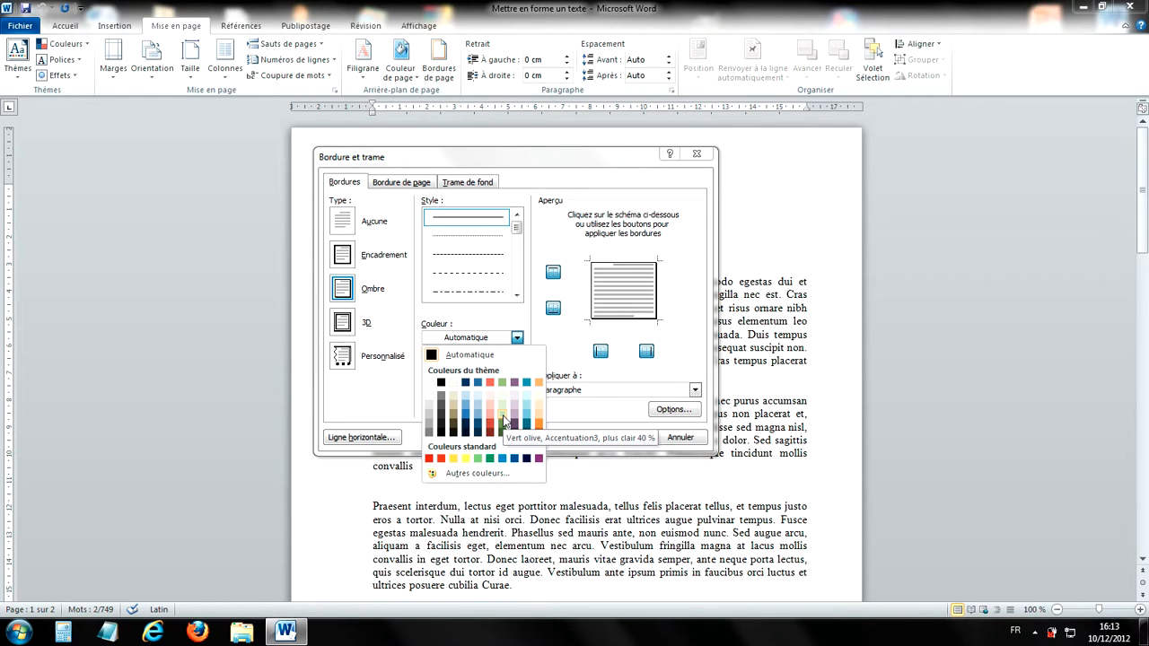
pyautogui.click(475, 474)
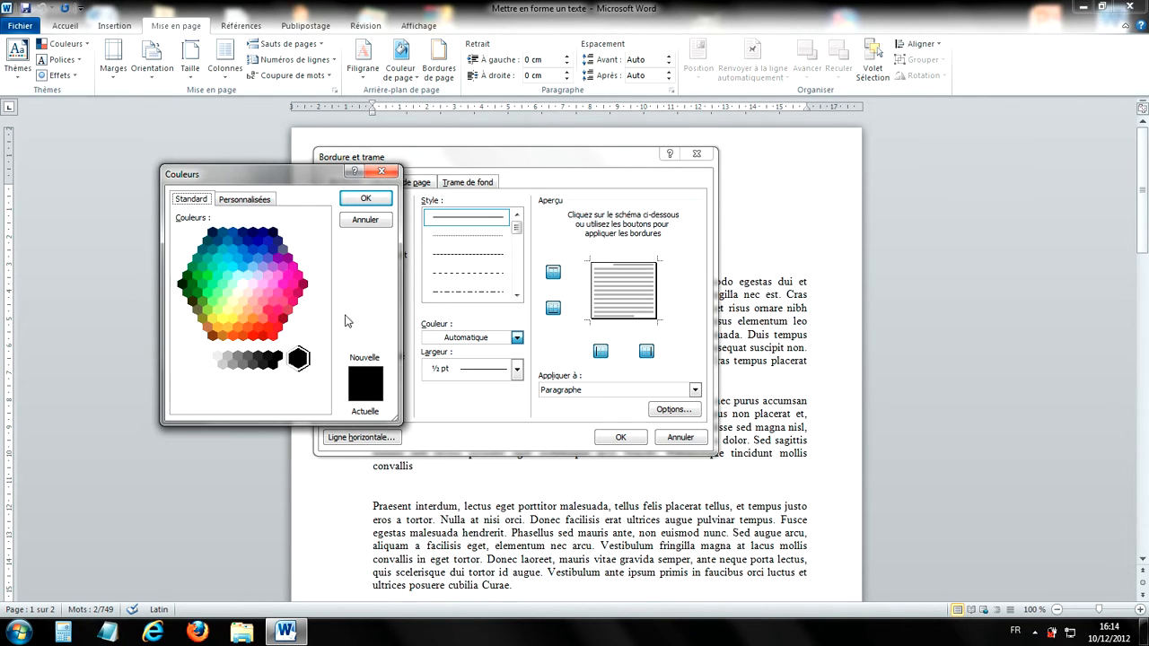
# - Try a custom pink border colour with red 239, green 83 and blue 220
pyautogui.click(248, 201)
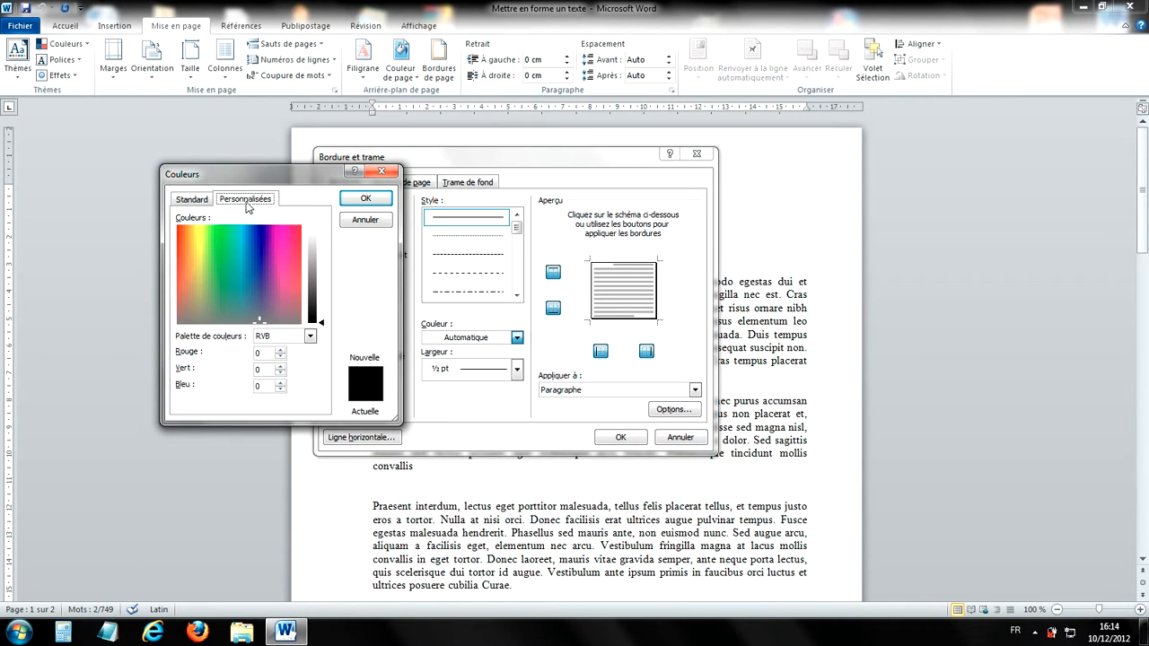
pyautogui.click(256, 258)
pyautogui.moveTo(321, 270)
pyautogui.mouseDown()
pyautogui.moveTo(319, 246)
pyautogui.moveTo(321, 265)
pyautogui.mouseUp()
pyautogui.click(281, 241)
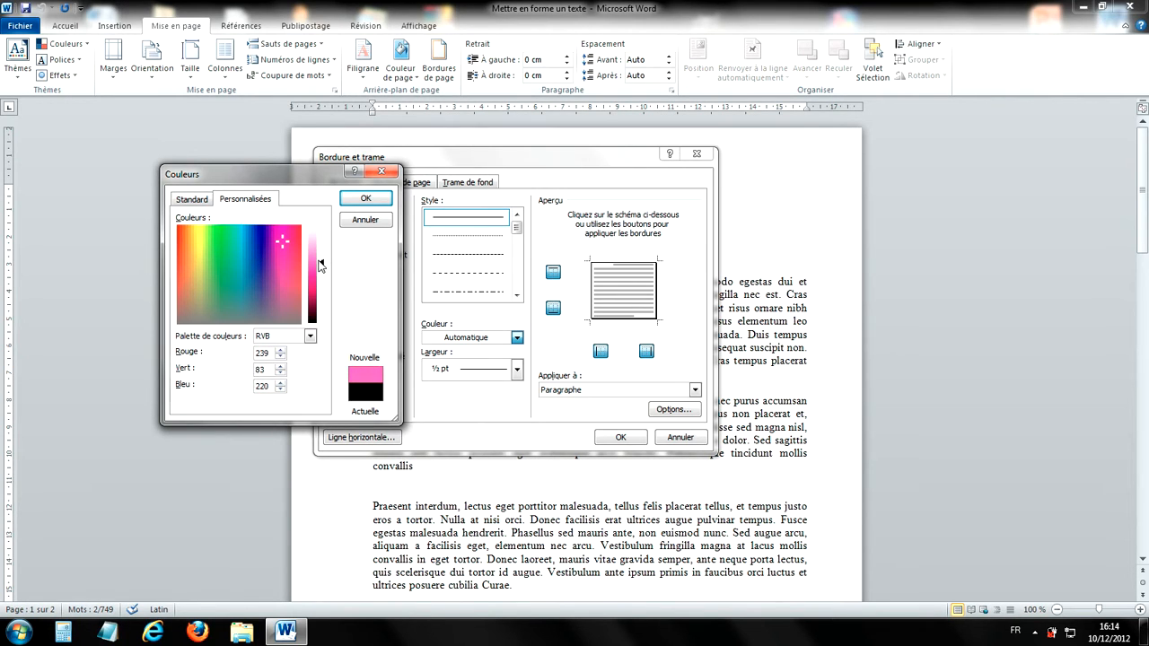
# - Set the border colour to the standard palette's orange-red and the border width to 2 ¼ pt
pyautogui.click(190, 200)
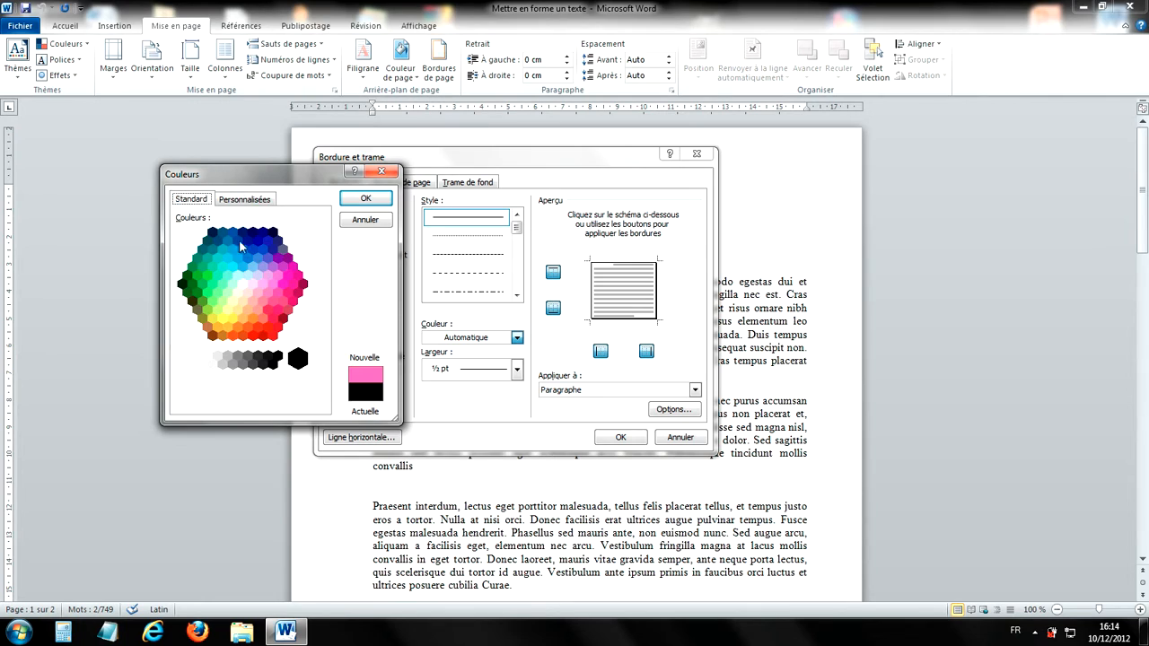
pyautogui.click(257, 328)
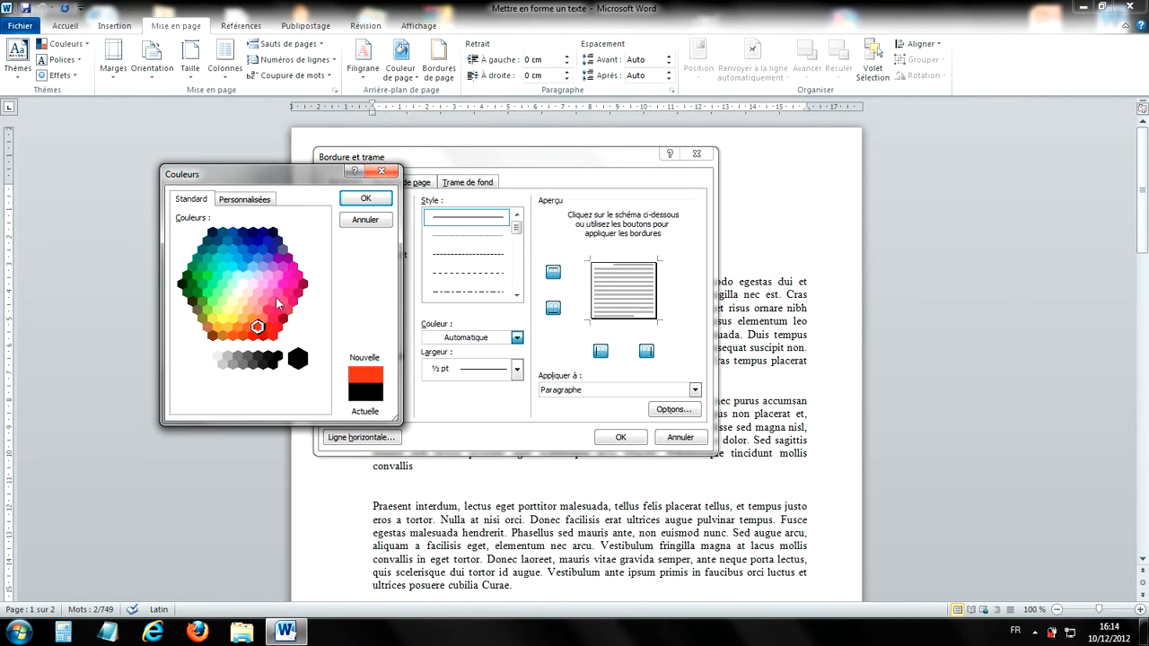
pyautogui.click(360, 199)
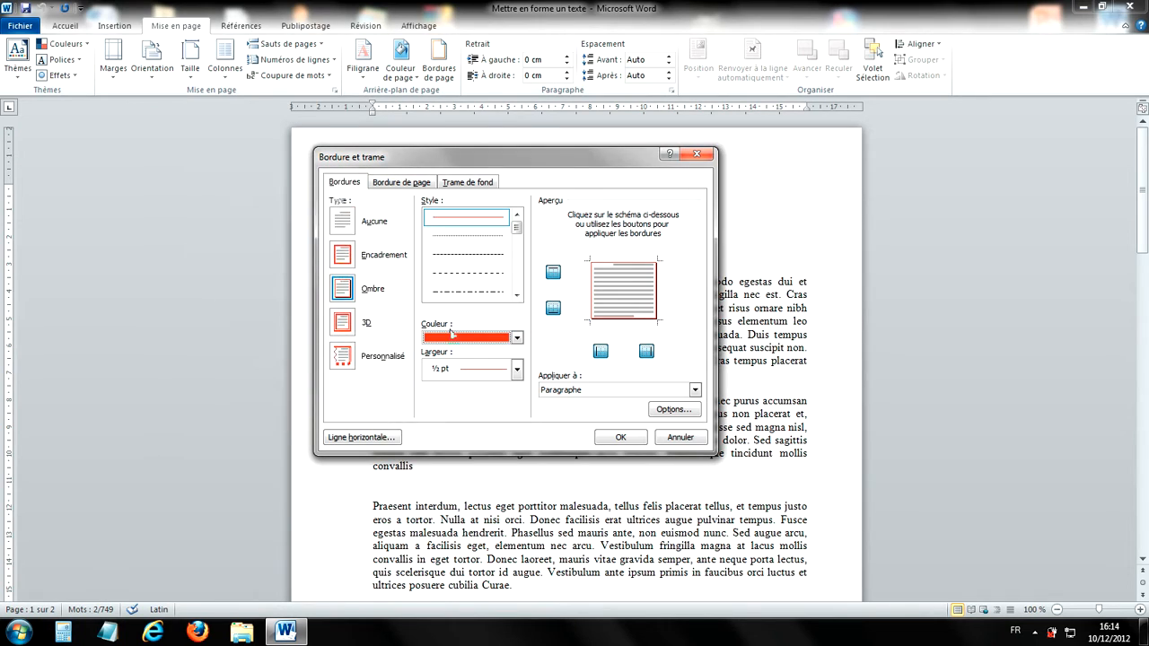
pyautogui.click(516, 371)
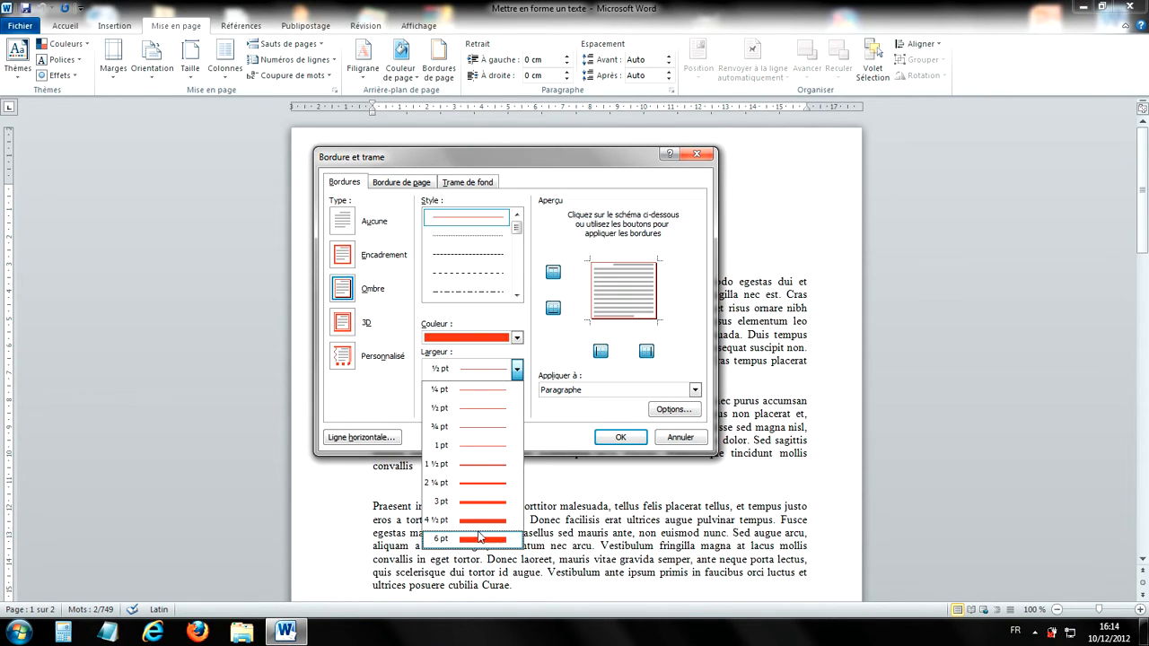
pyautogui.click(481, 485)
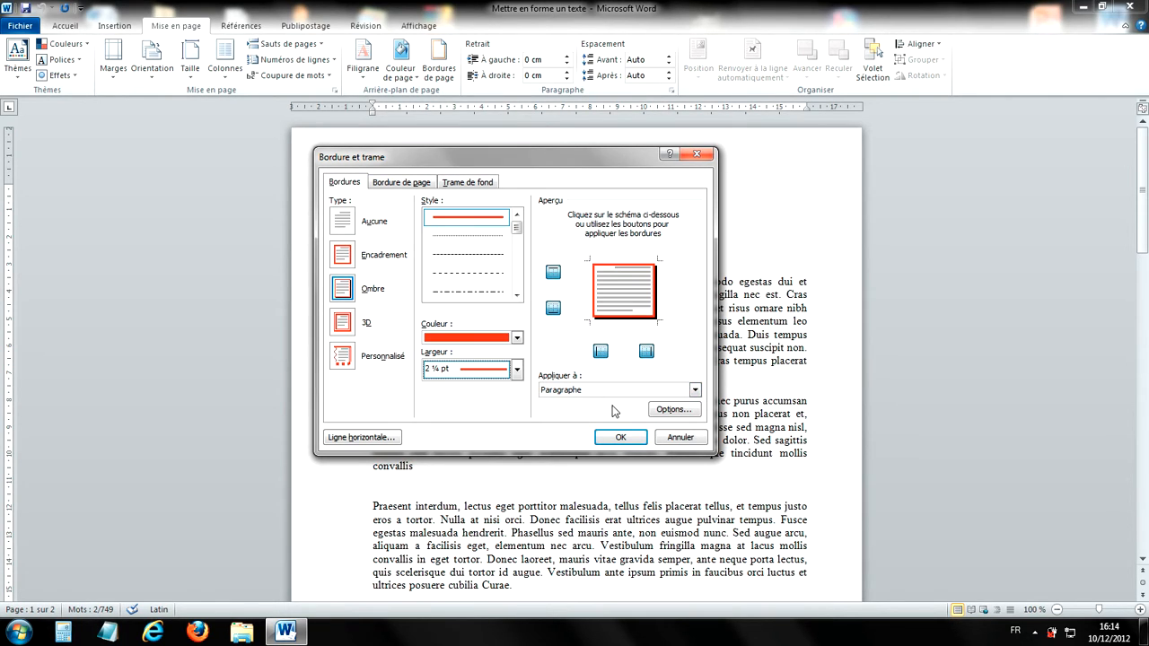
# - Try applying the border to Texte only, and set its scope back to Paragraphe
pyautogui.click(564, 392)
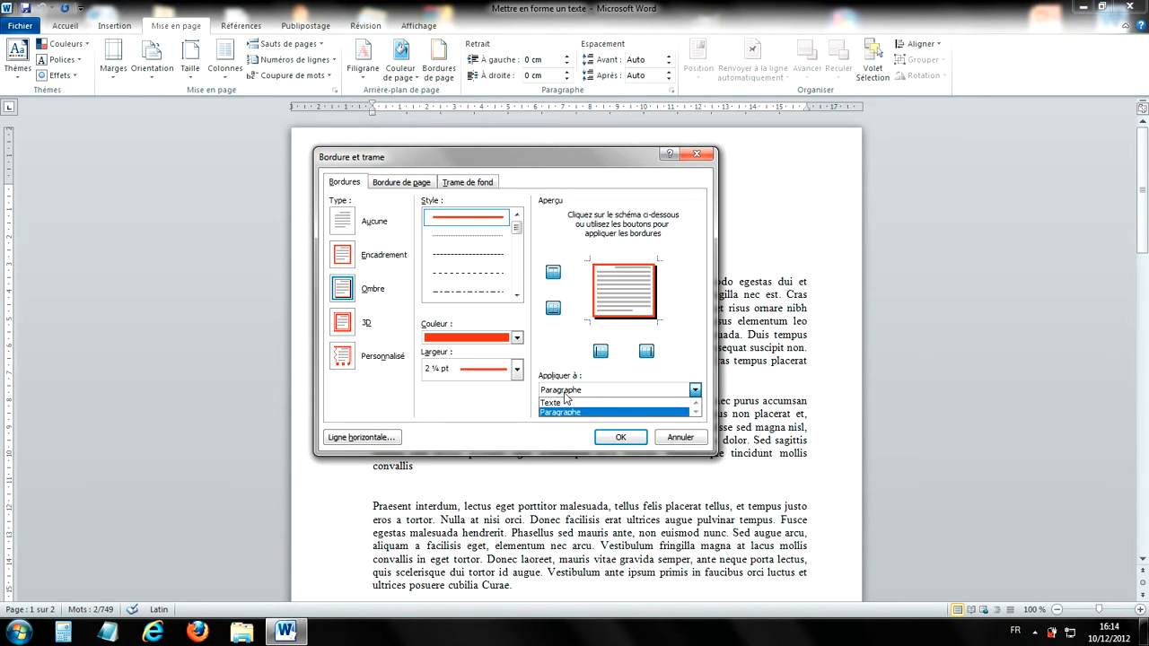
pyautogui.click(565, 403)
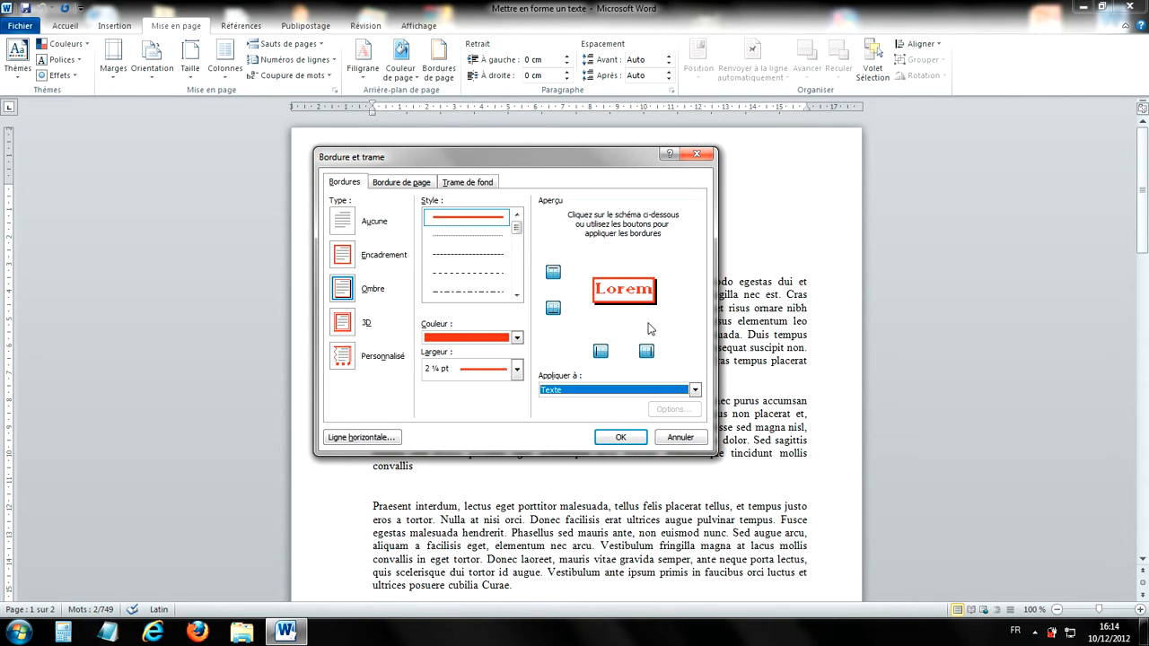
pyautogui.click(579, 393)
pyautogui.click(562, 412)
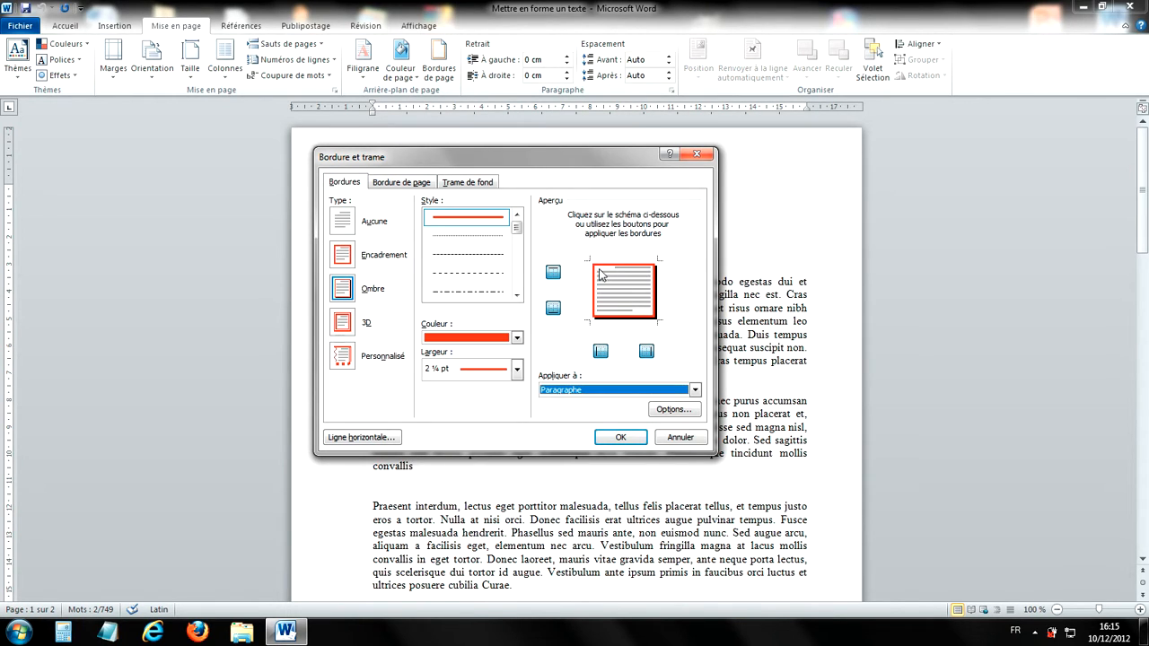
# - Try the border without its left and right sides, and restore both sides
pyautogui.click(647, 357)
pyautogui.click(603, 357)
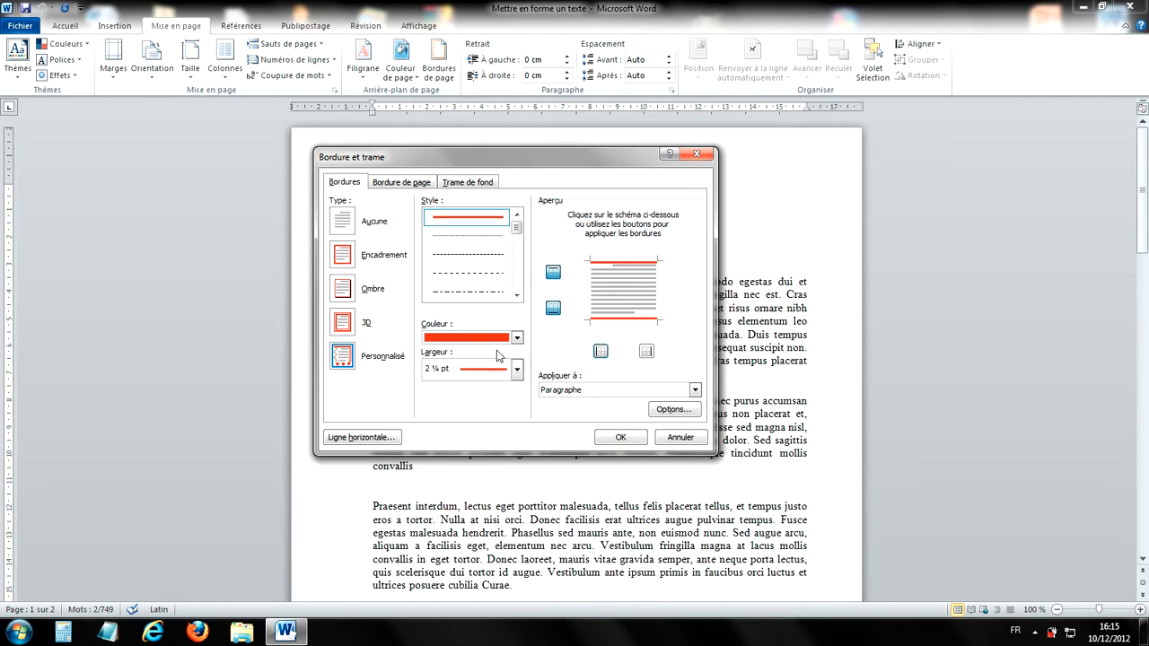
pyautogui.click(600, 351)
pyautogui.click(646, 351)
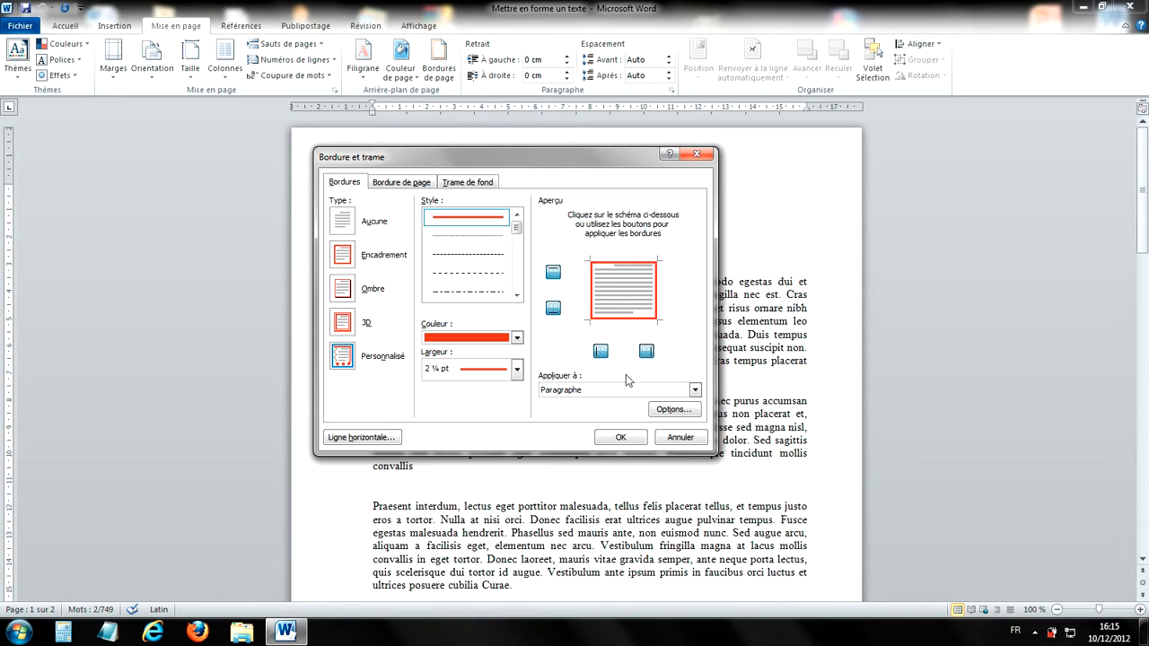
# - Choose the Ombre border type again and apply the border to the title paragraph
pyautogui.click(349, 295)
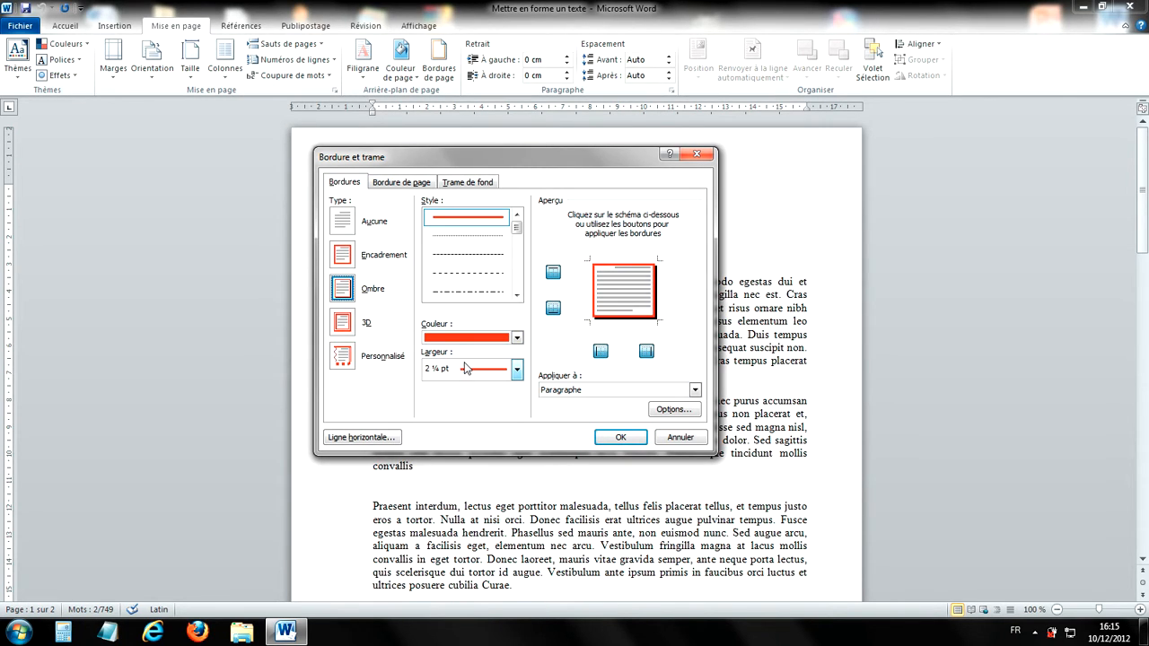
pyautogui.click(620, 438)
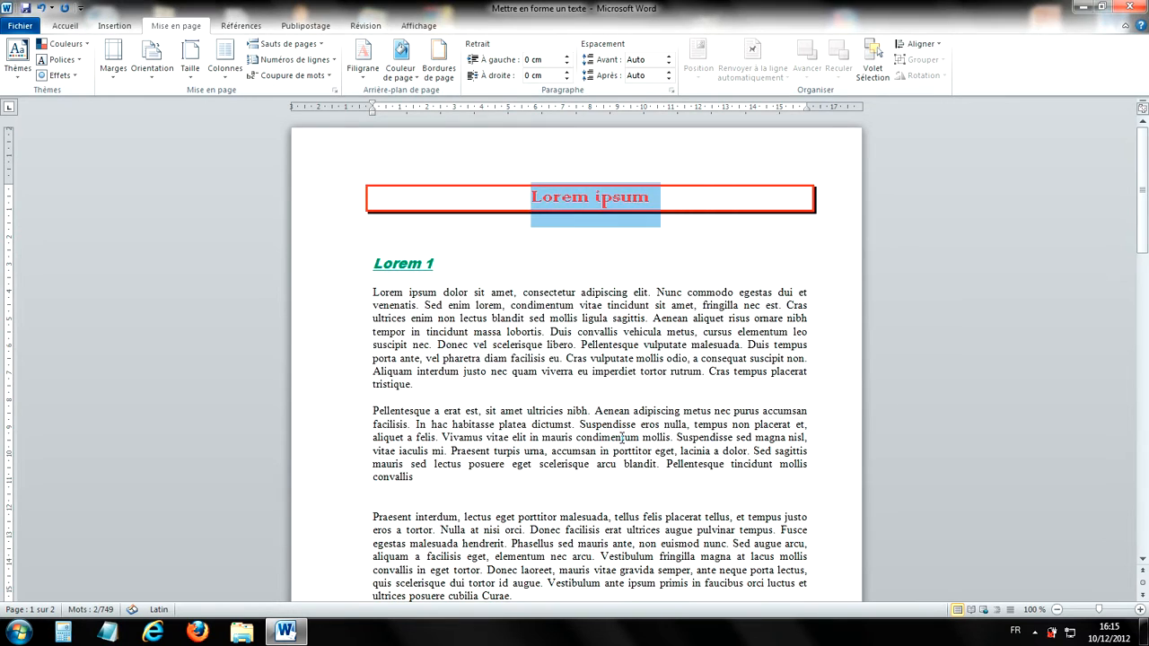
pyautogui.click(670, 344)
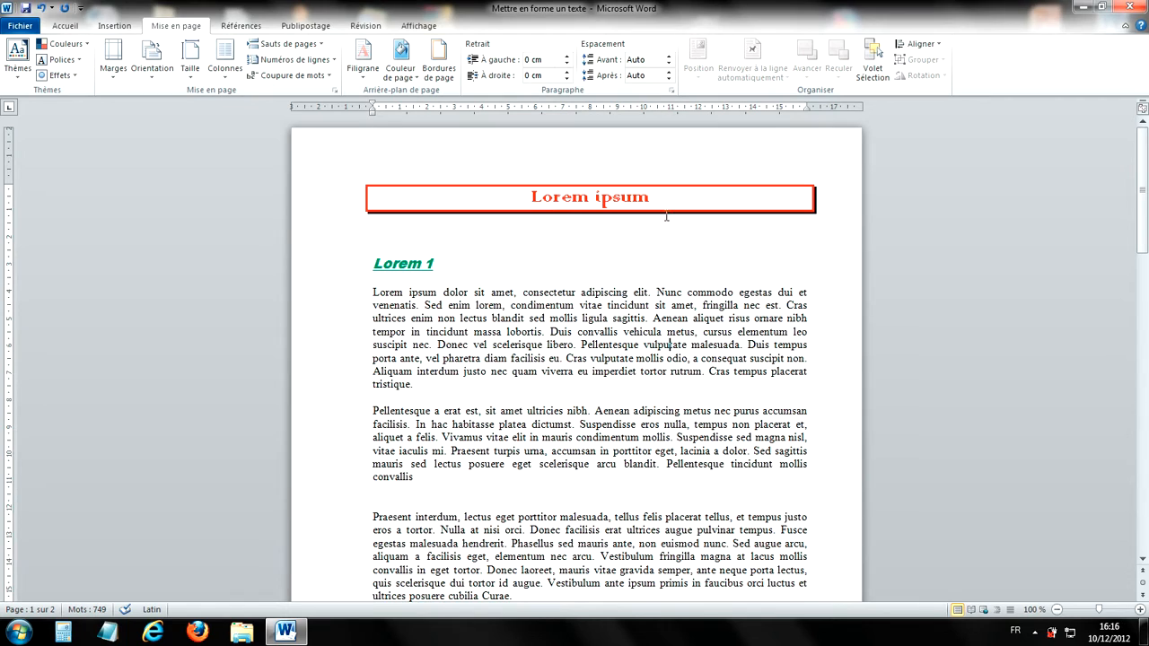
# - Narrow the title's bordered frame with a left indent of 4 cm and a right indent of 5 cm
pyautogui.moveTo(662, 201); pyautogui.dragTo(529, 199)
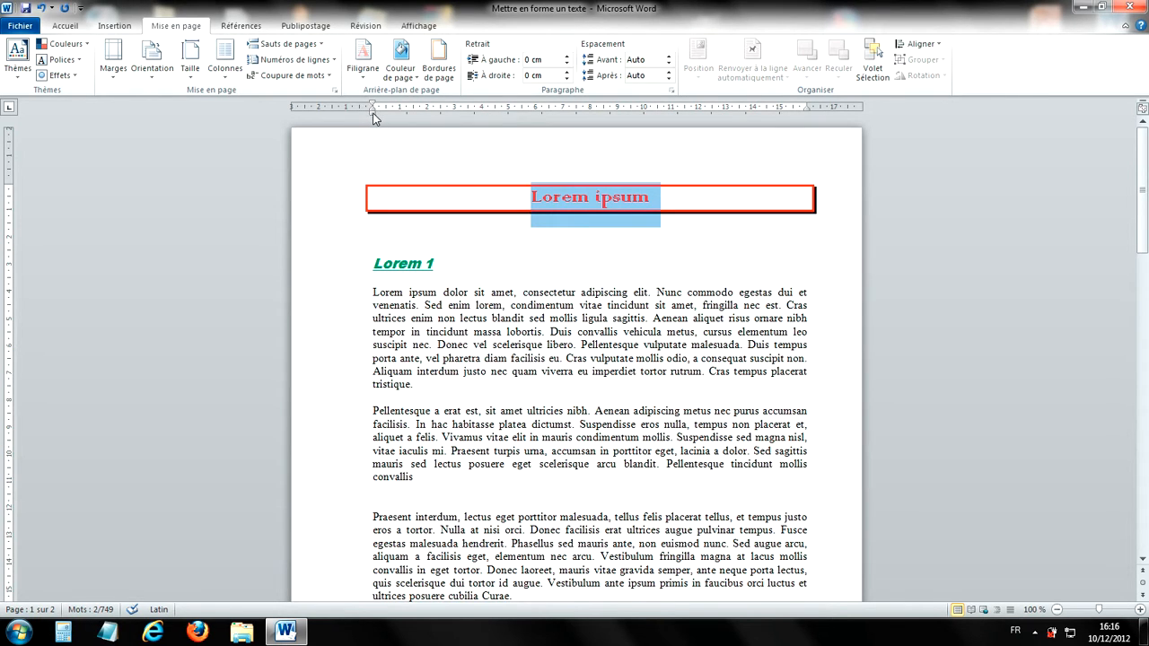
pyautogui.moveTo(373, 115); pyautogui.dragTo(479, 117)
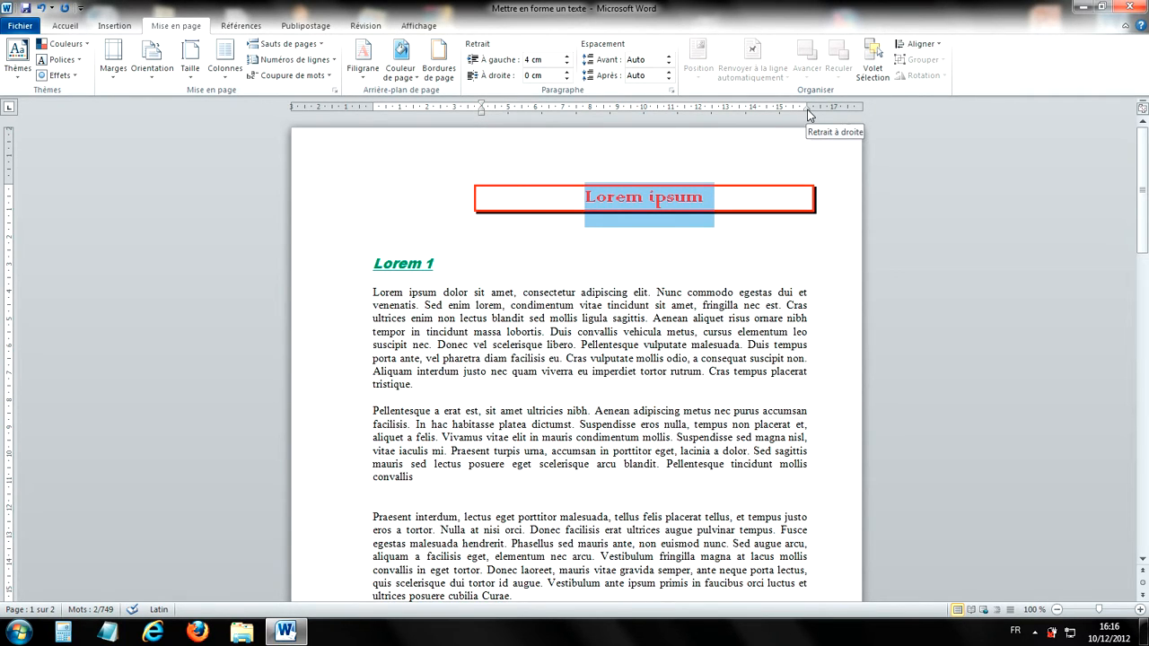
pyautogui.moveTo(806, 109); pyautogui.dragTo(673, 111)
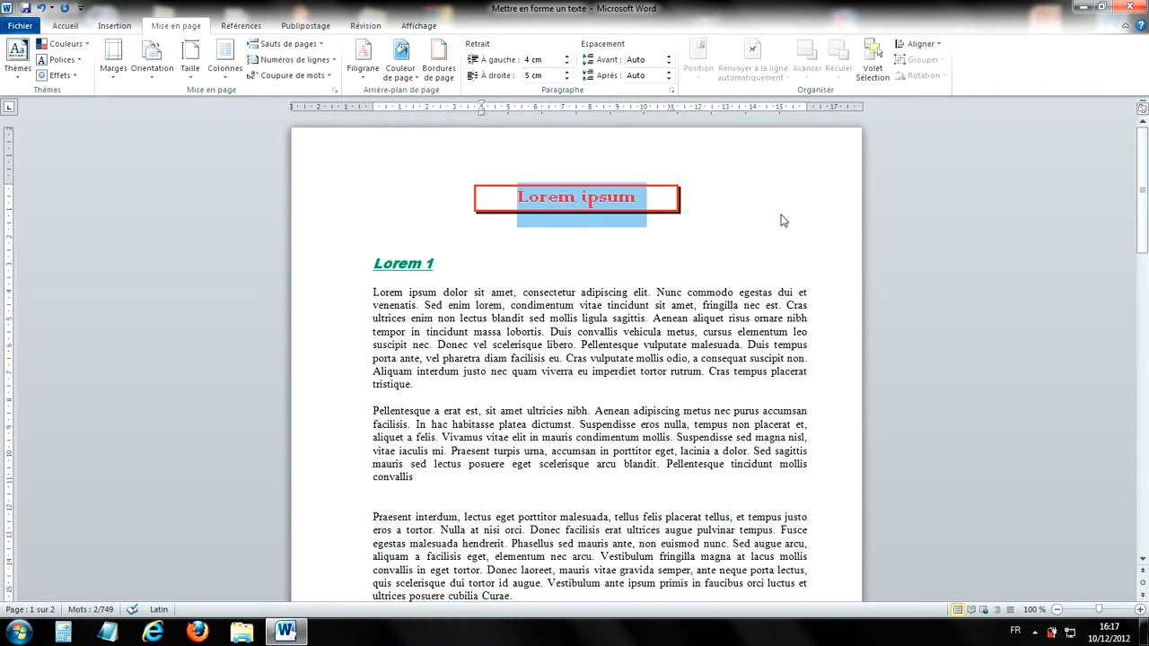
# - Adjust the title frame's width with a left indent of 2,5 cm and a right indent of 3,25 cm
pyautogui.click(709, 190)
pyautogui.moveTo(650, 196); pyautogui.dragTo(532, 193)
pyautogui.moveTo(482, 118); pyautogui.dragTo(441, 122)
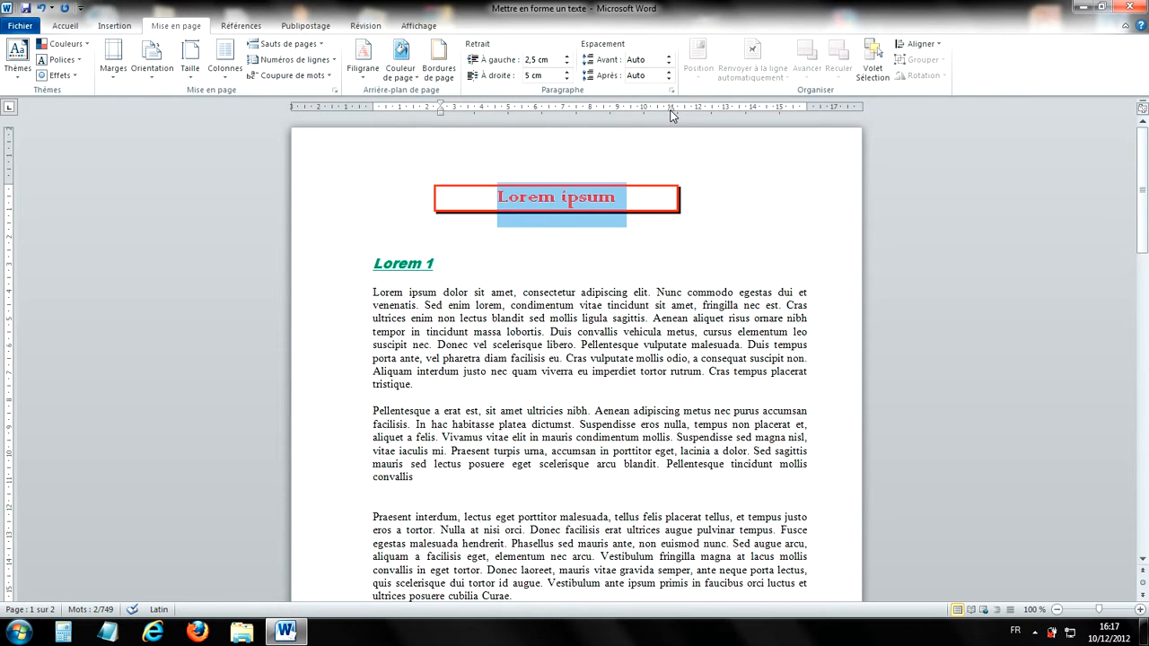
pyautogui.moveTo(670, 119); pyautogui.dragTo(722, 119)
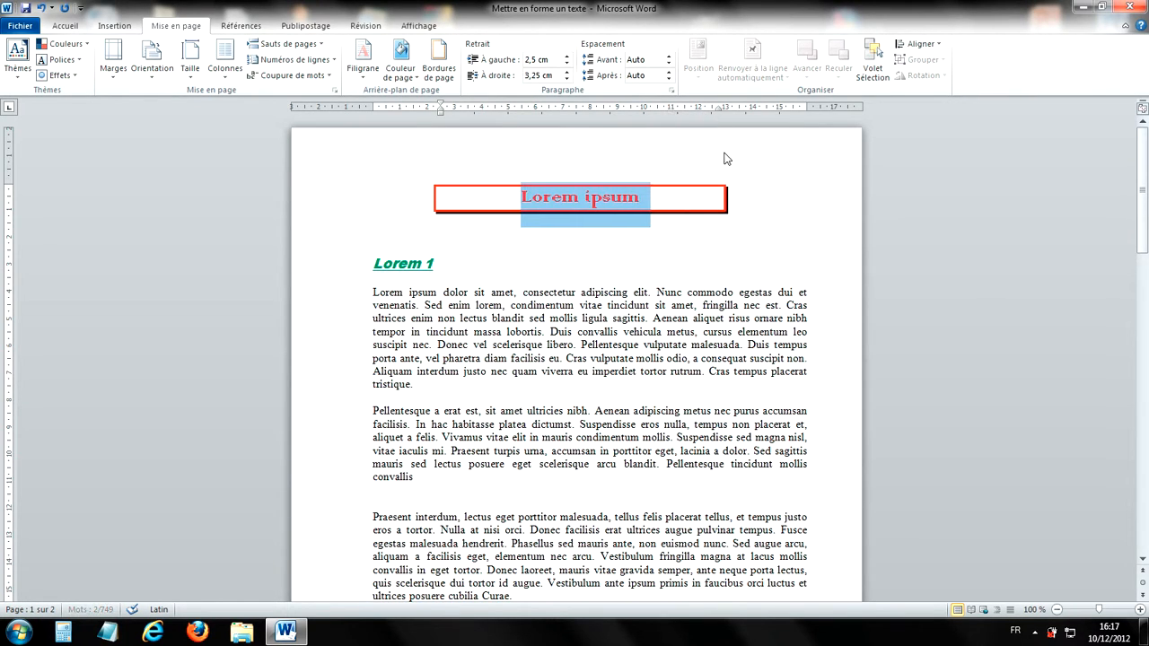
pyautogui.click(738, 264)
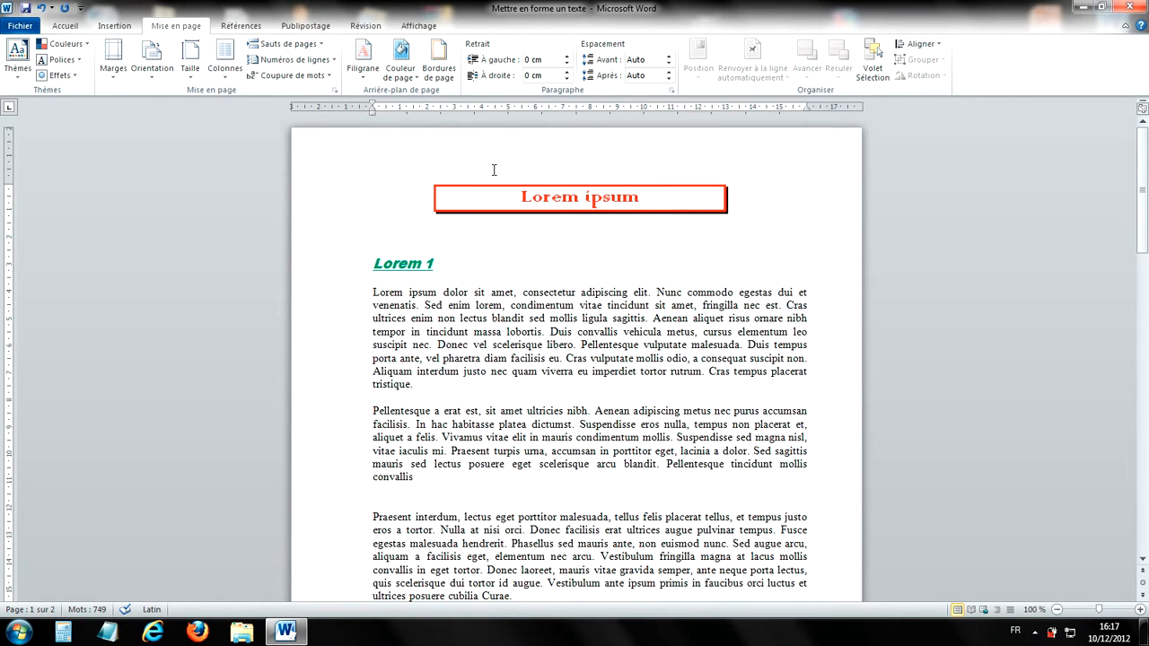
# - Select the title "Lorem ipsum" and open its paragraph border settings
pyautogui.moveTo(674, 199); pyautogui.dragTo(541, 198)
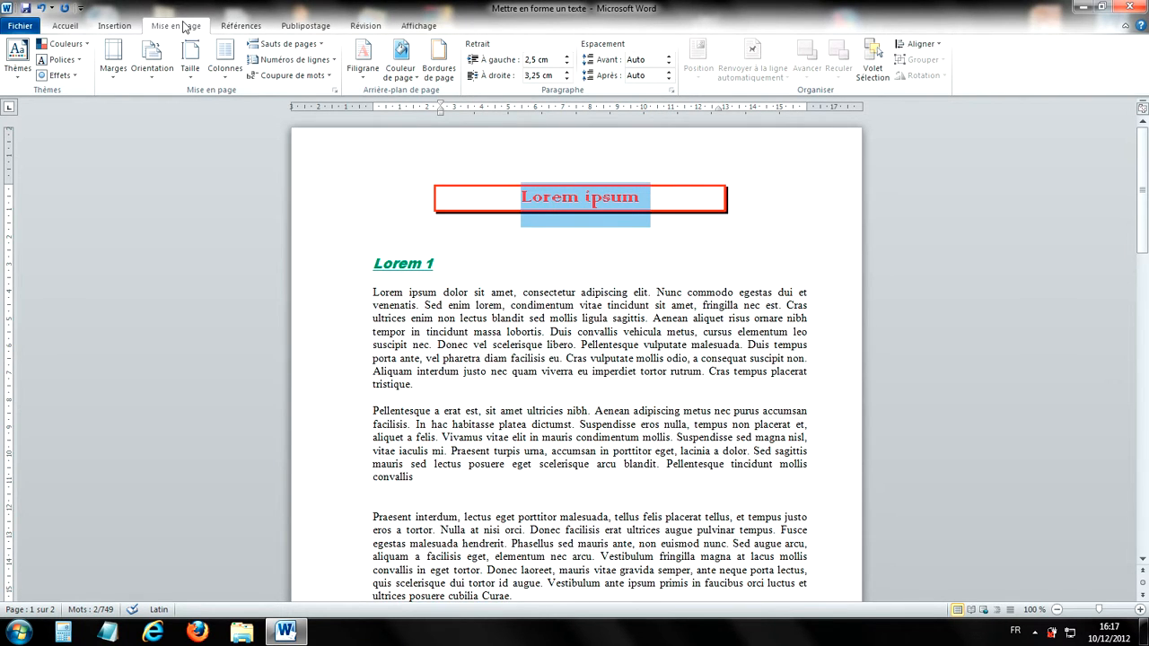
pyautogui.click(439, 65)
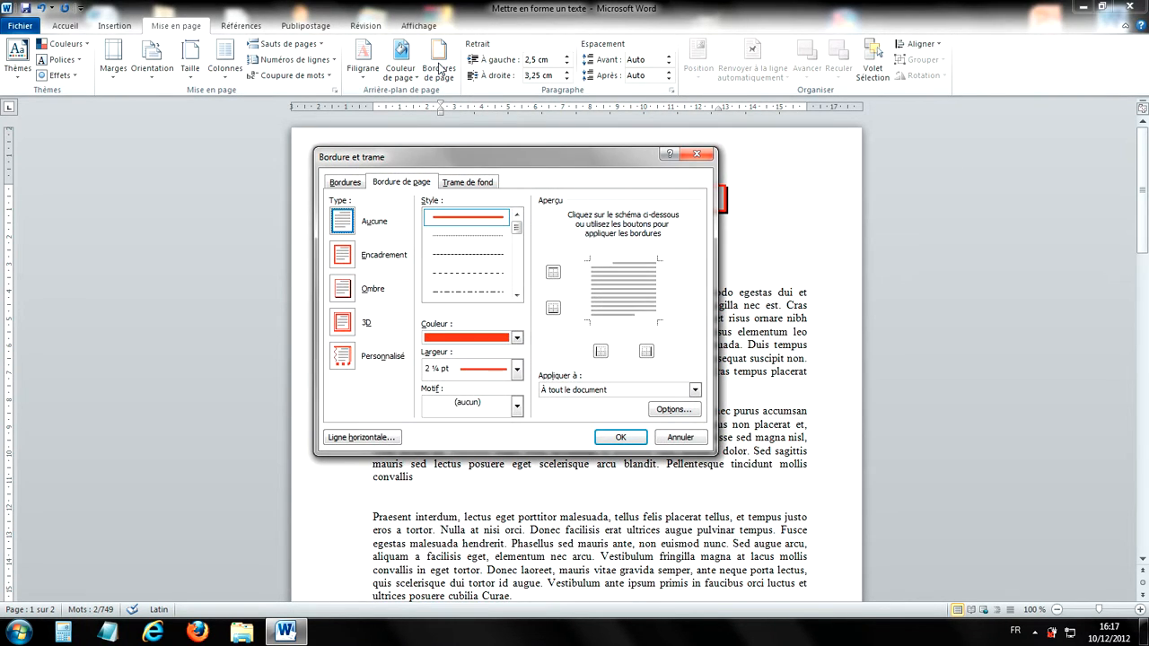
pyautogui.click(346, 183)
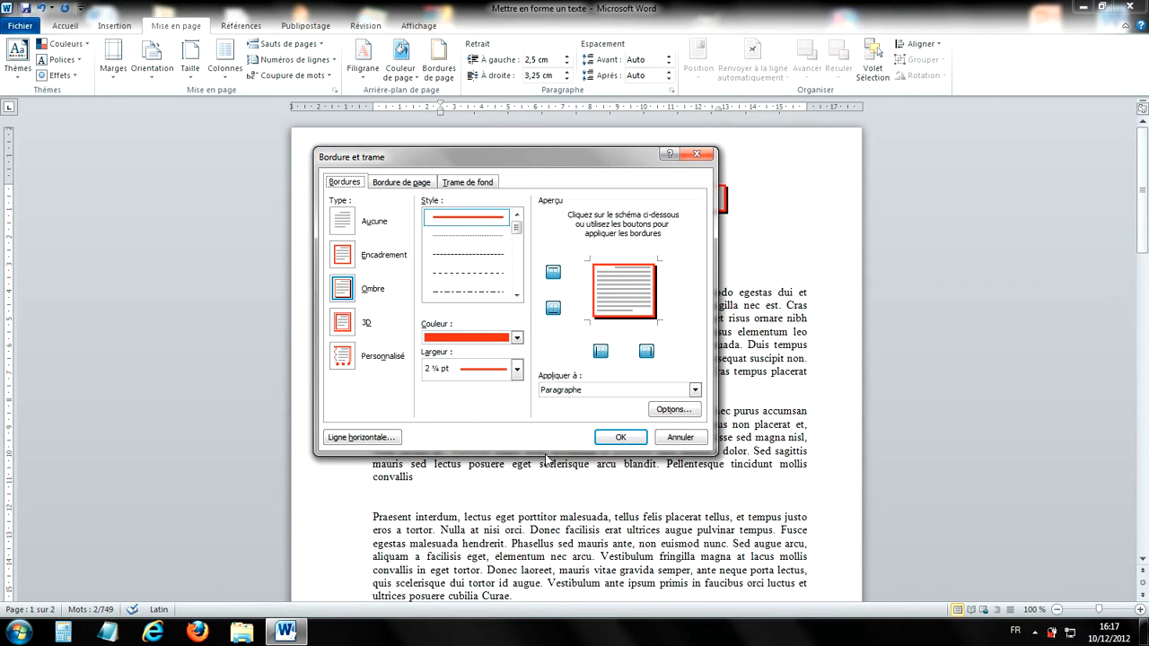
# - Try line widths of 3 pt and ¾ pt for the title's border
pyautogui.click(515, 370)
pyautogui.click(497, 502)
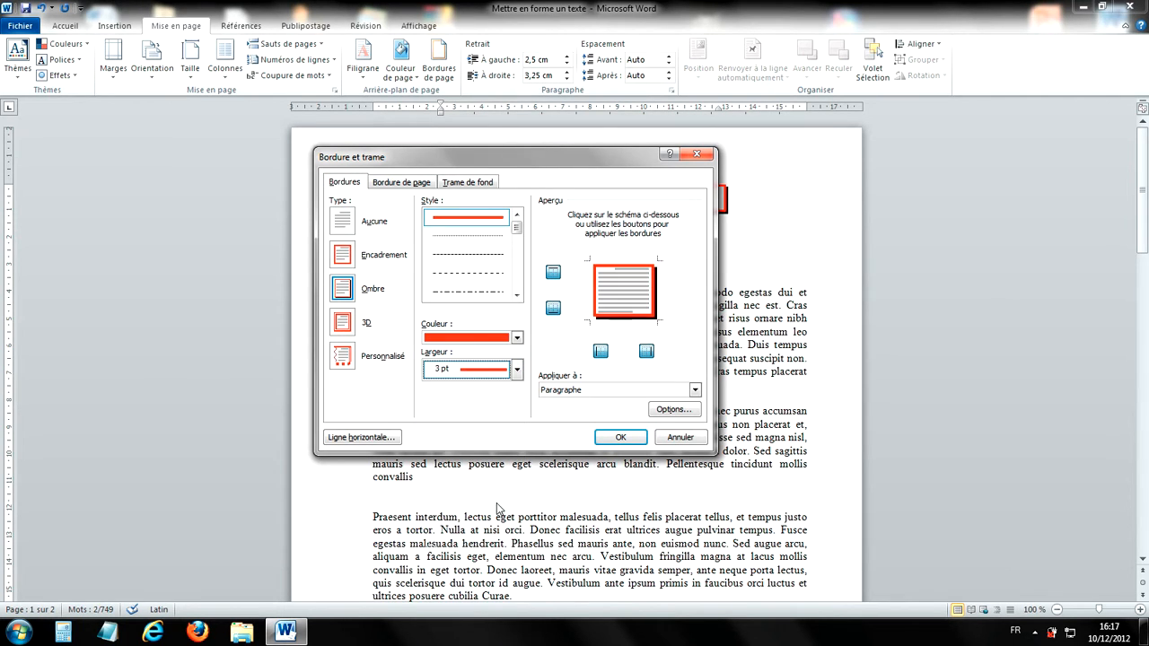
pyautogui.click(494, 373)
pyautogui.click(483, 436)
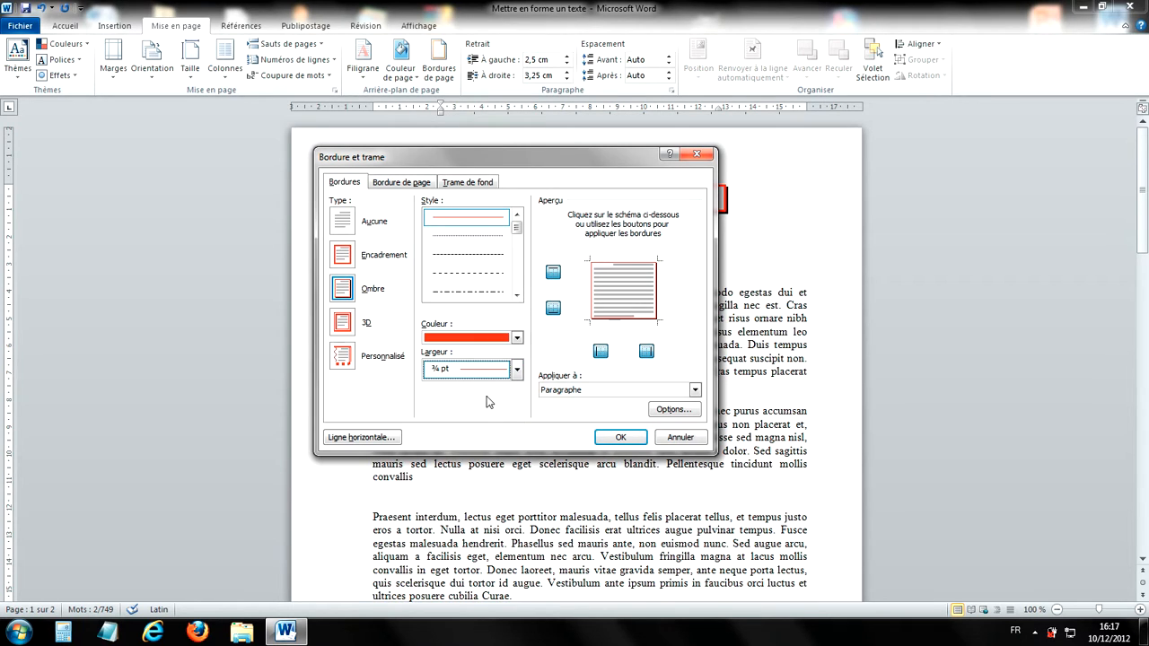
# - Set the title's border to a dark green theme colour with a 2 ¼ pt width, and remove its left and right sides
pyautogui.click(516, 337)
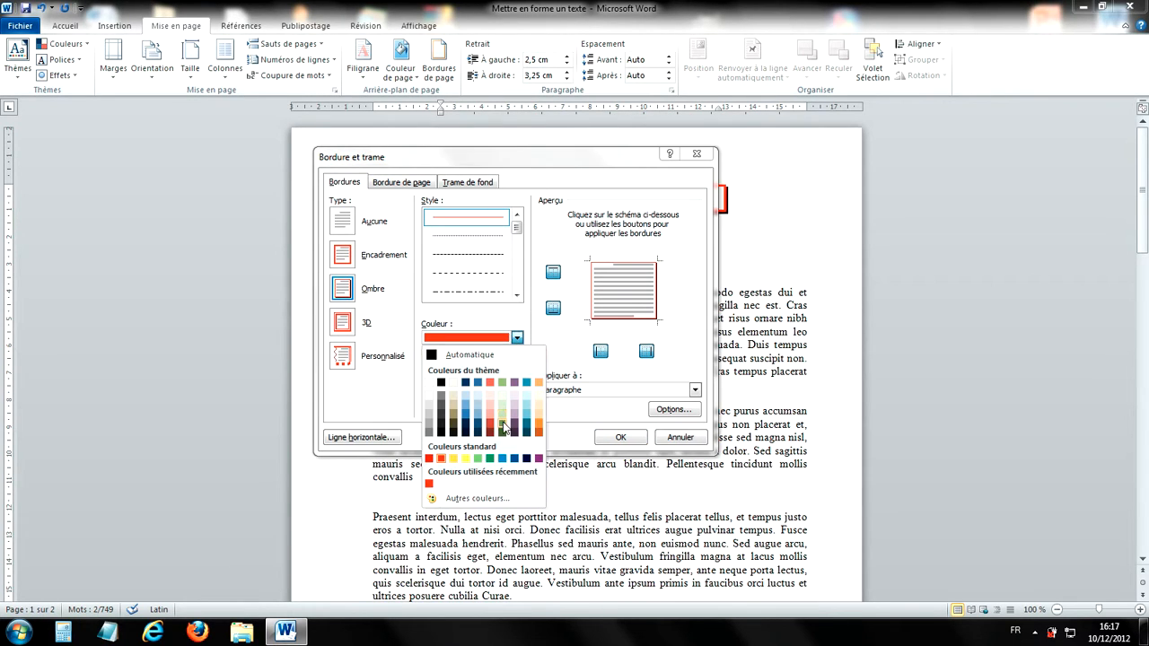
pyautogui.click(503, 426)
pyautogui.click(517, 368)
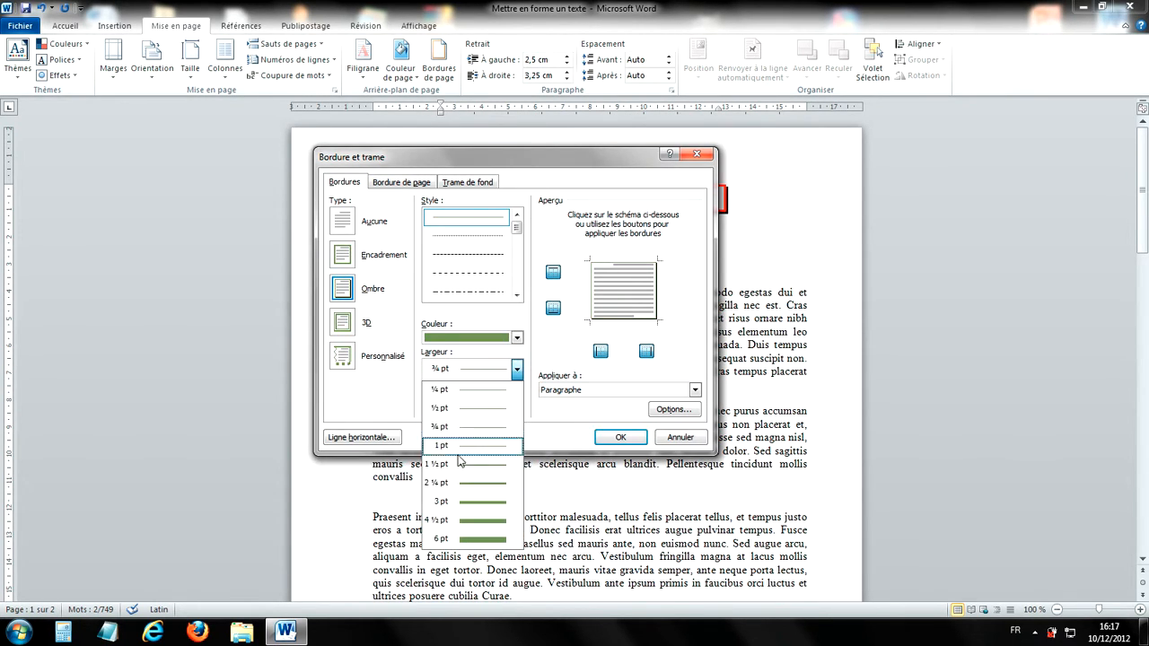
pyautogui.click(458, 487)
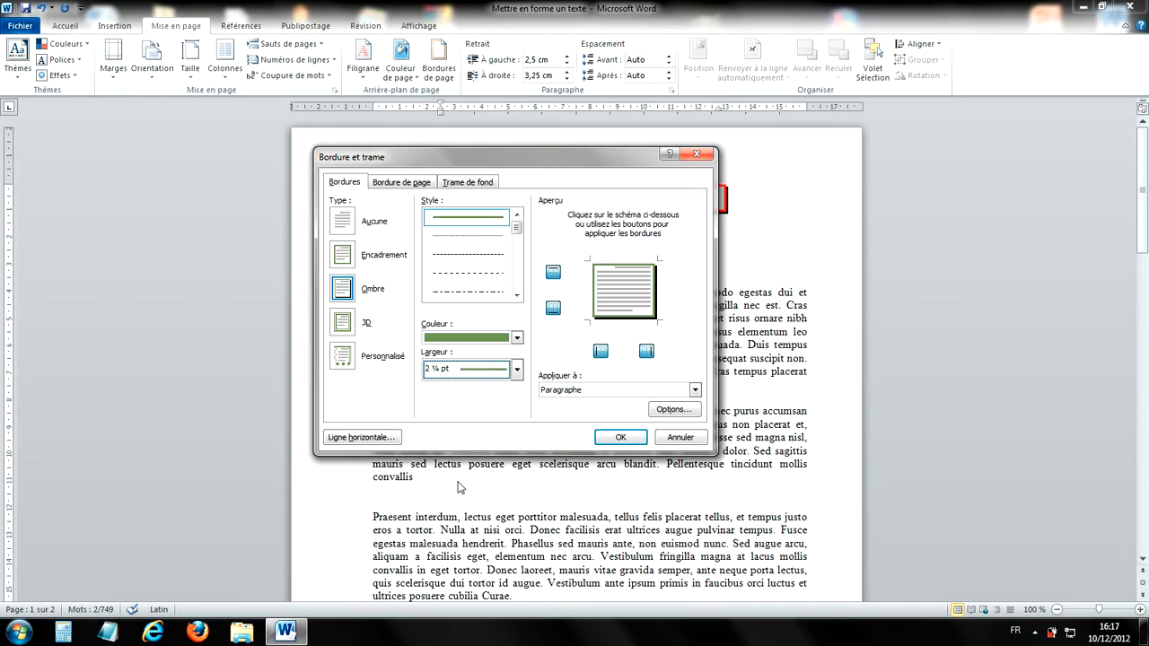
pyautogui.click(600, 351)
pyautogui.click(646, 352)
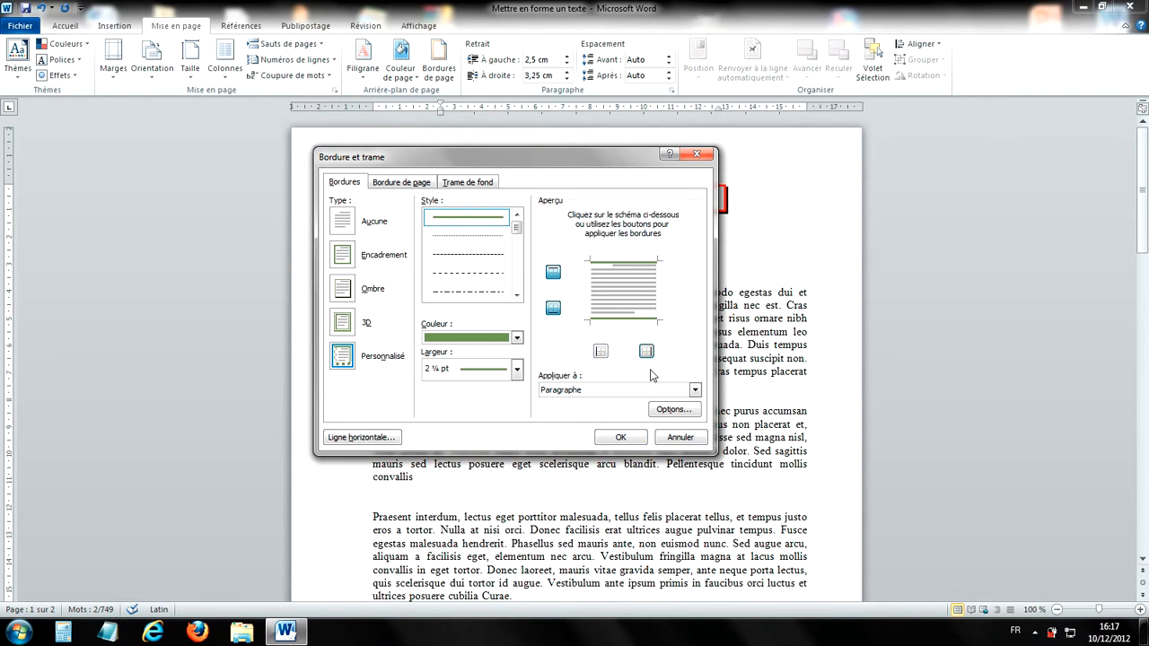
# - Recolour the title's top border line with the recently used orange-red and apply the borders to the paragraph
pyautogui.click(517, 338)
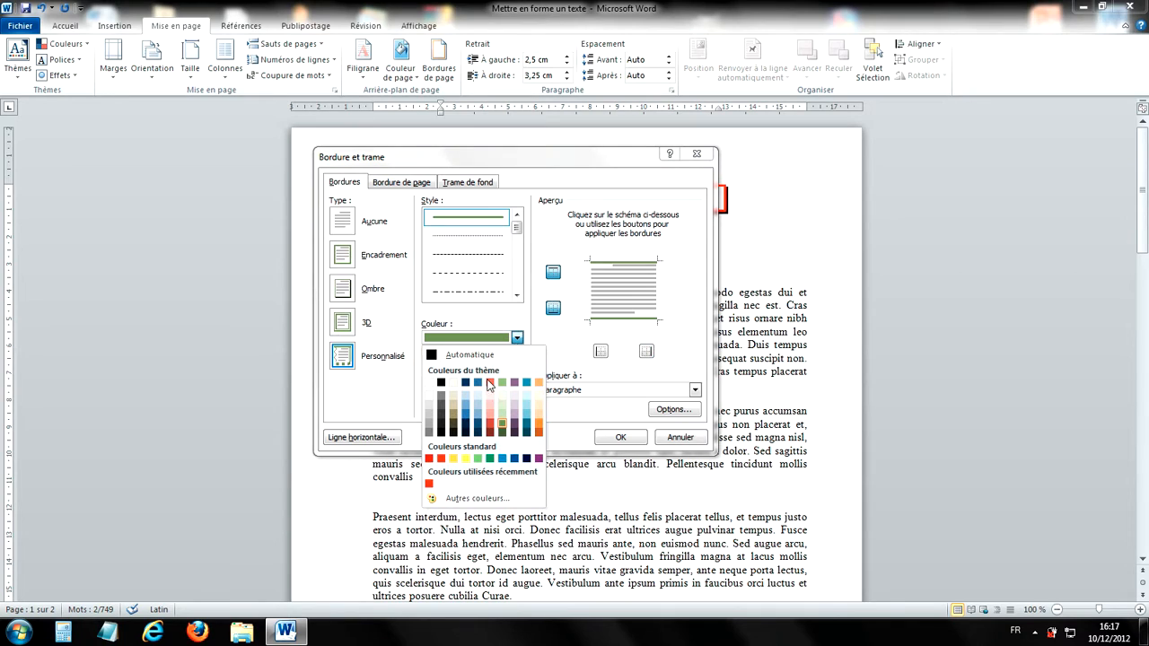
pyautogui.click(429, 486)
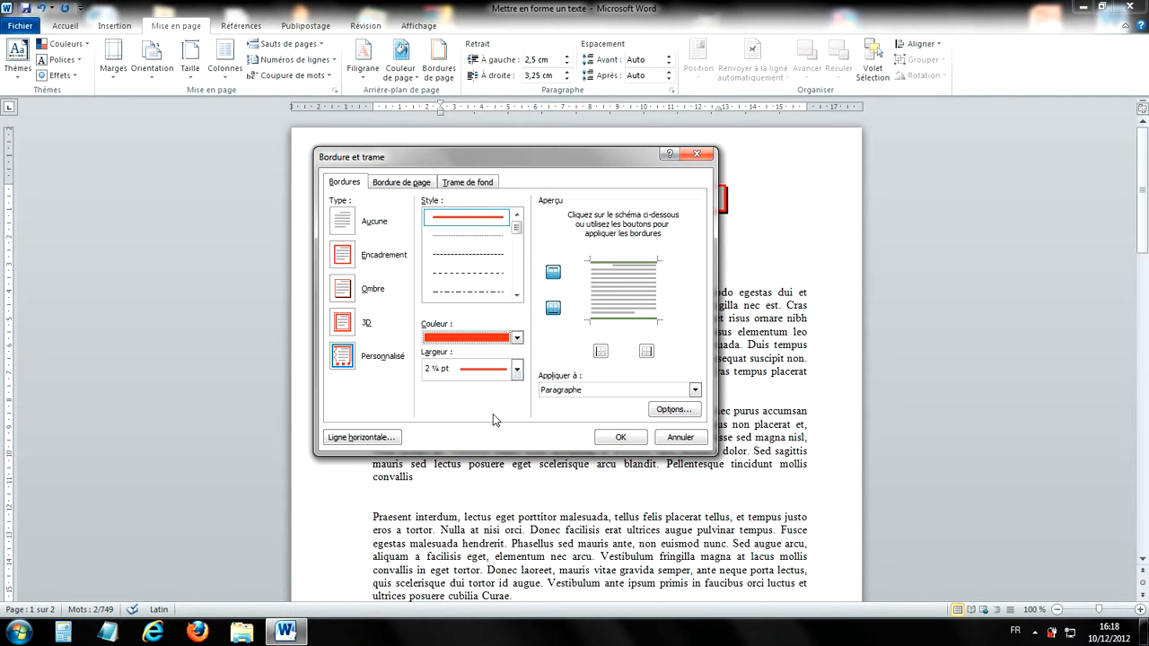
pyautogui.click(554, 273)
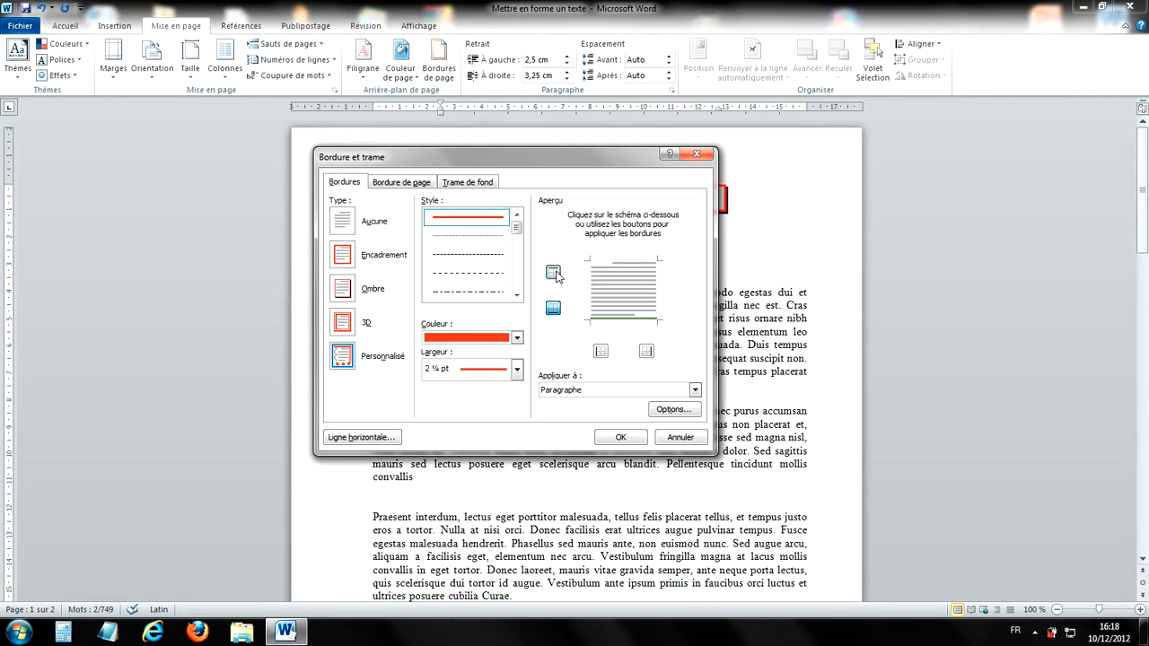
pyautogui.click(554, 273)
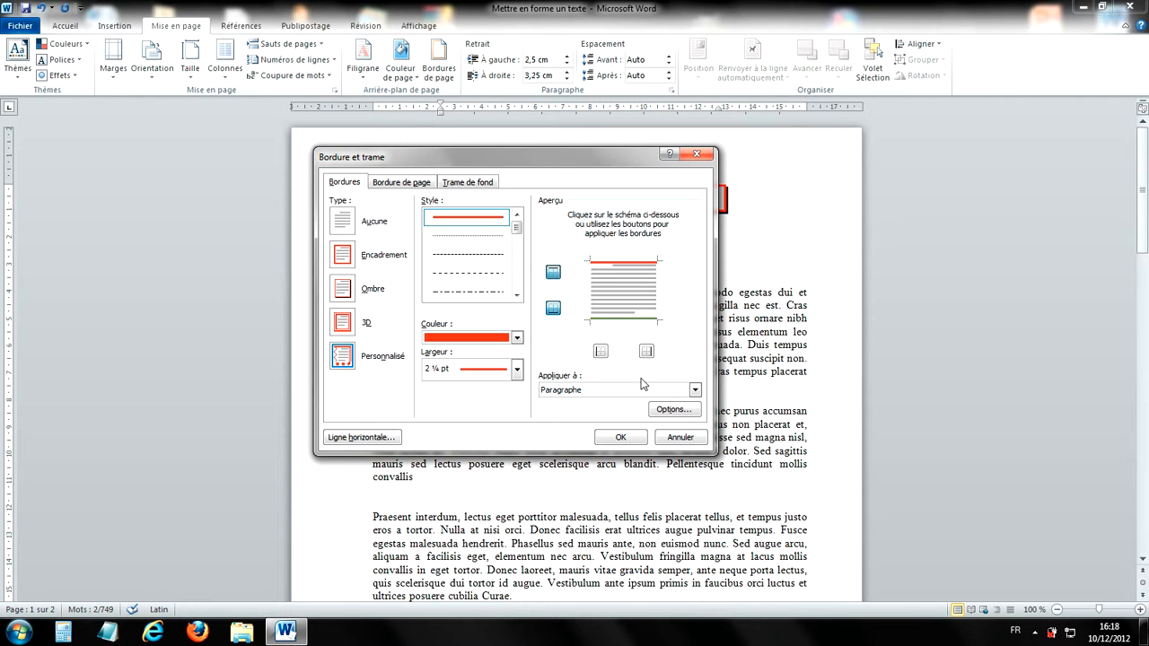
pyautogui.click(620, 437)
pyautogui.click(695, 327)
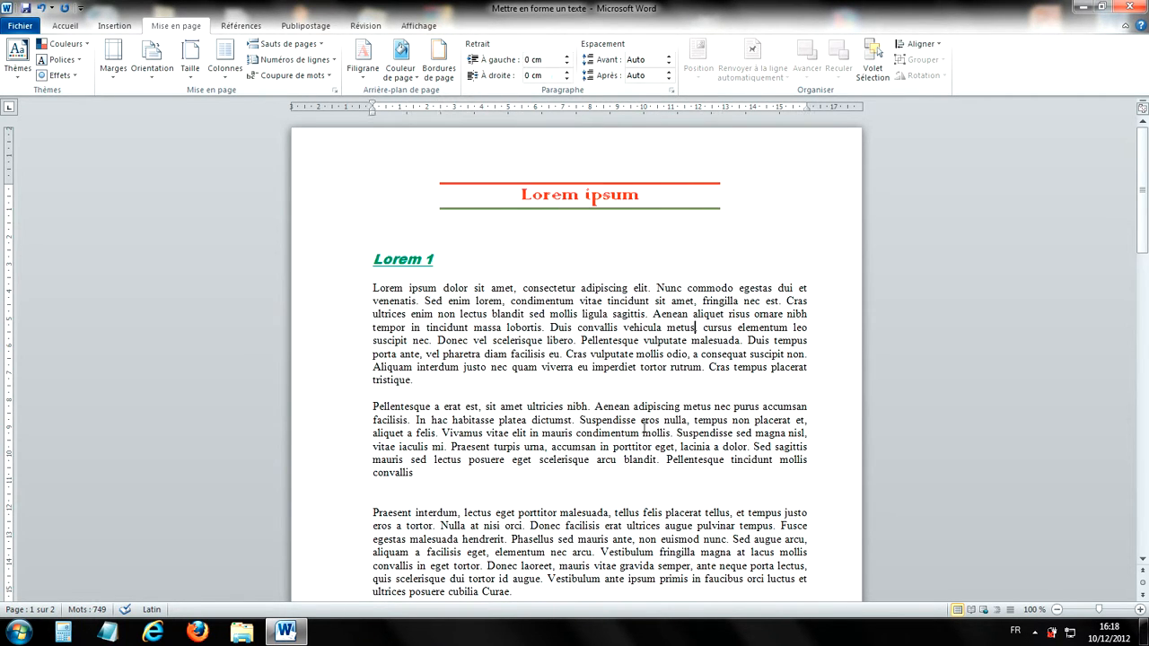